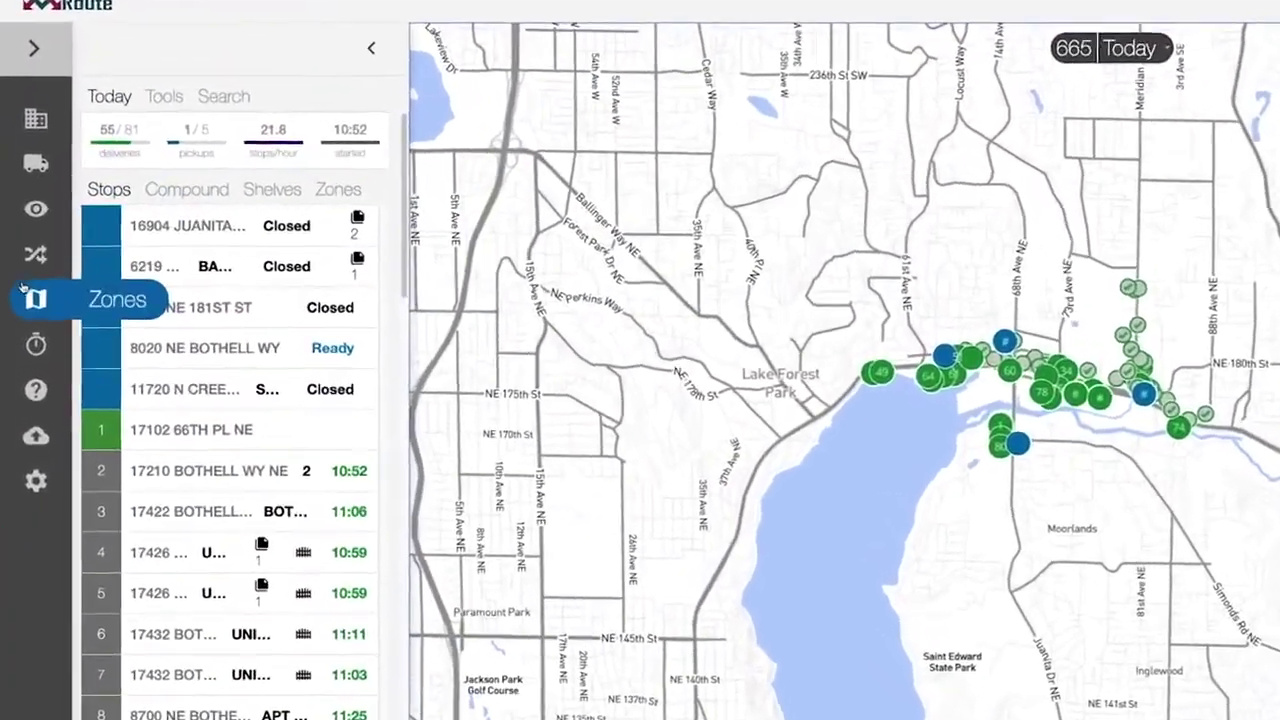
Step: Open Timecards from the Schedule flyout to see the Daily Report's 40h8m total today
{"action": "mouse_move", "coordinate": [27, 297]}
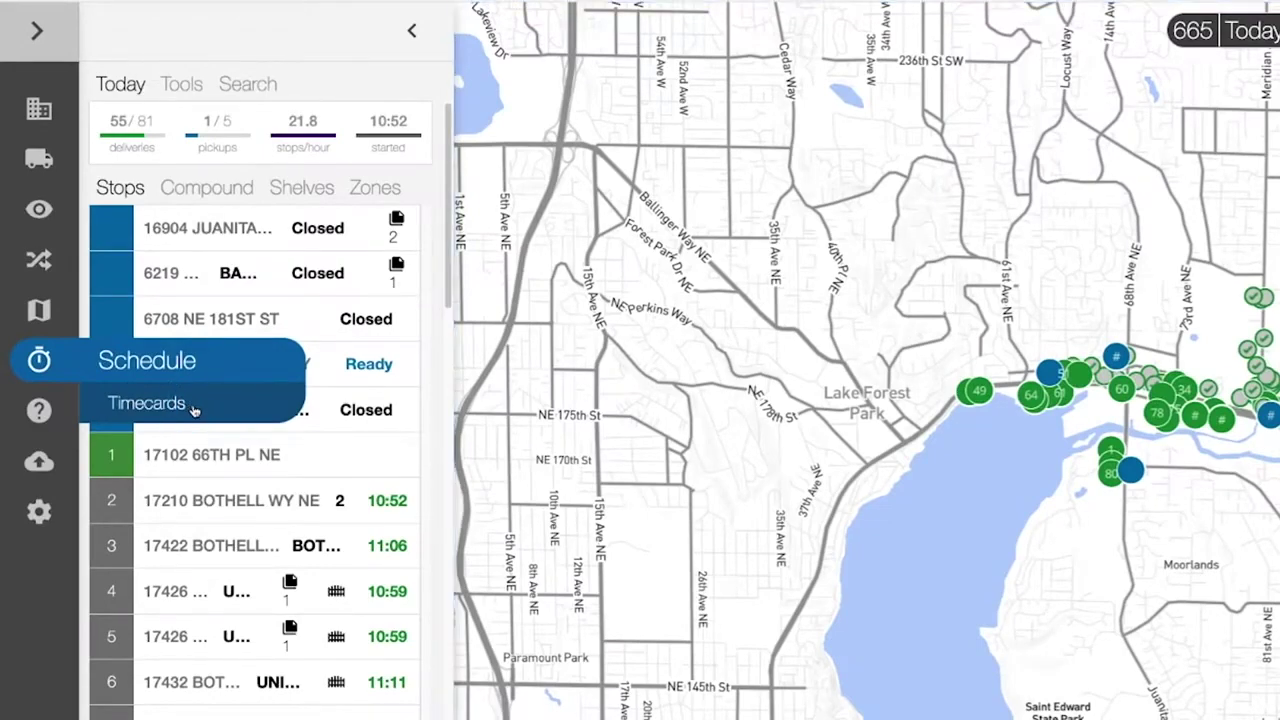
{"action": "left_click", "coordinate": [193, 410]}
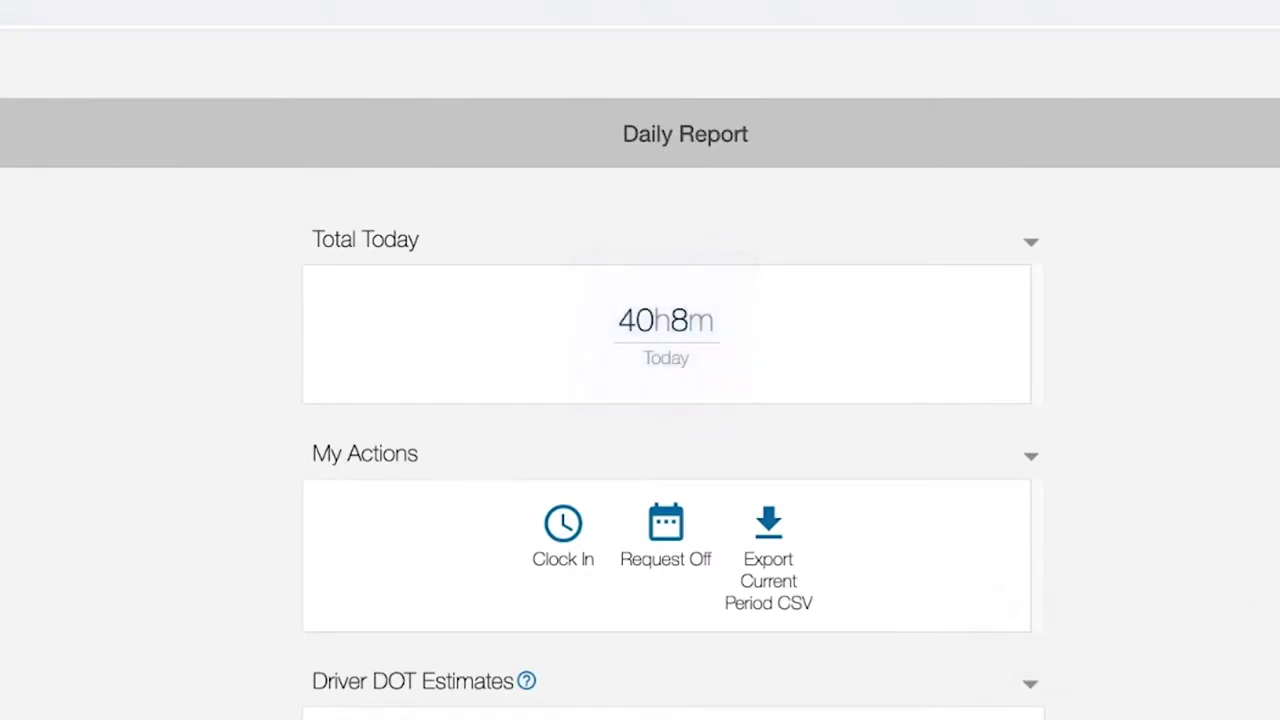
Step: Scroll the Daily Report down past My Actions to the Driver DOT Estimates with 7-day budgets
{"action": "scroll", "coordinate": [1180, 295], "scroll_direction": "down", "scroll_amount": 3}
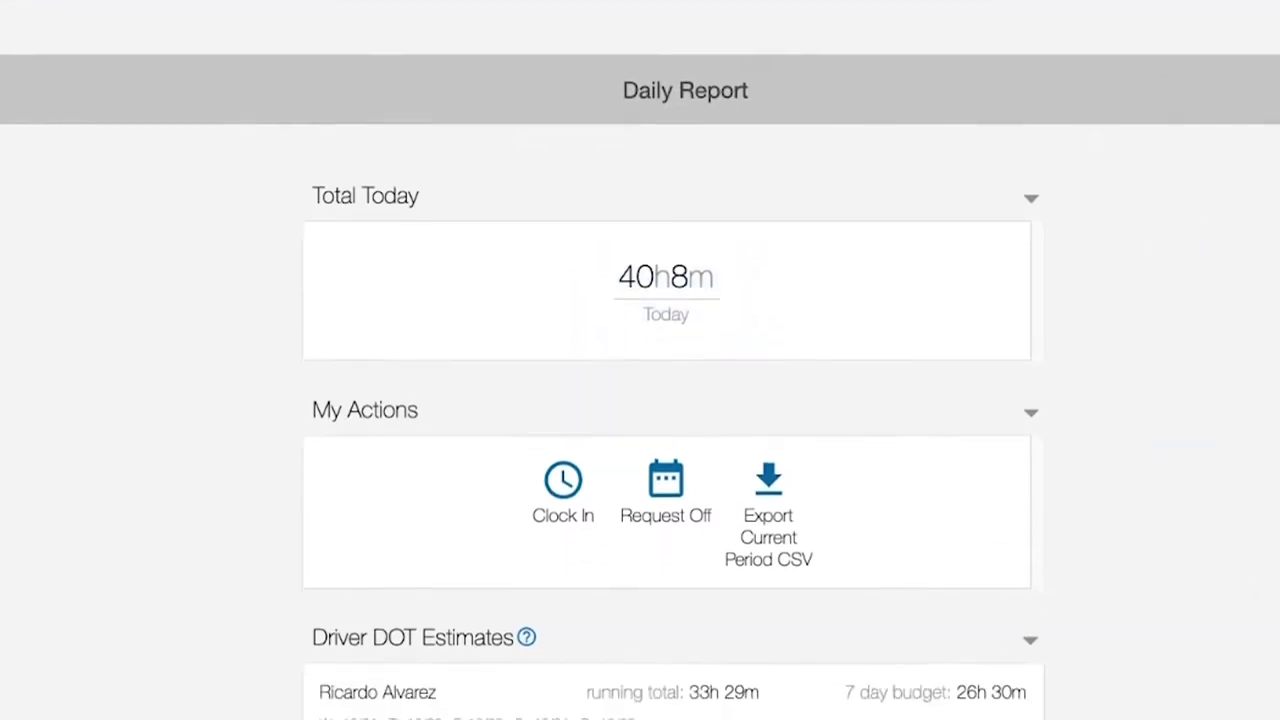
{"action": "scroll", "coordinate": [640, 360], "scroll_direction": "down", "scroll_amount": 1}
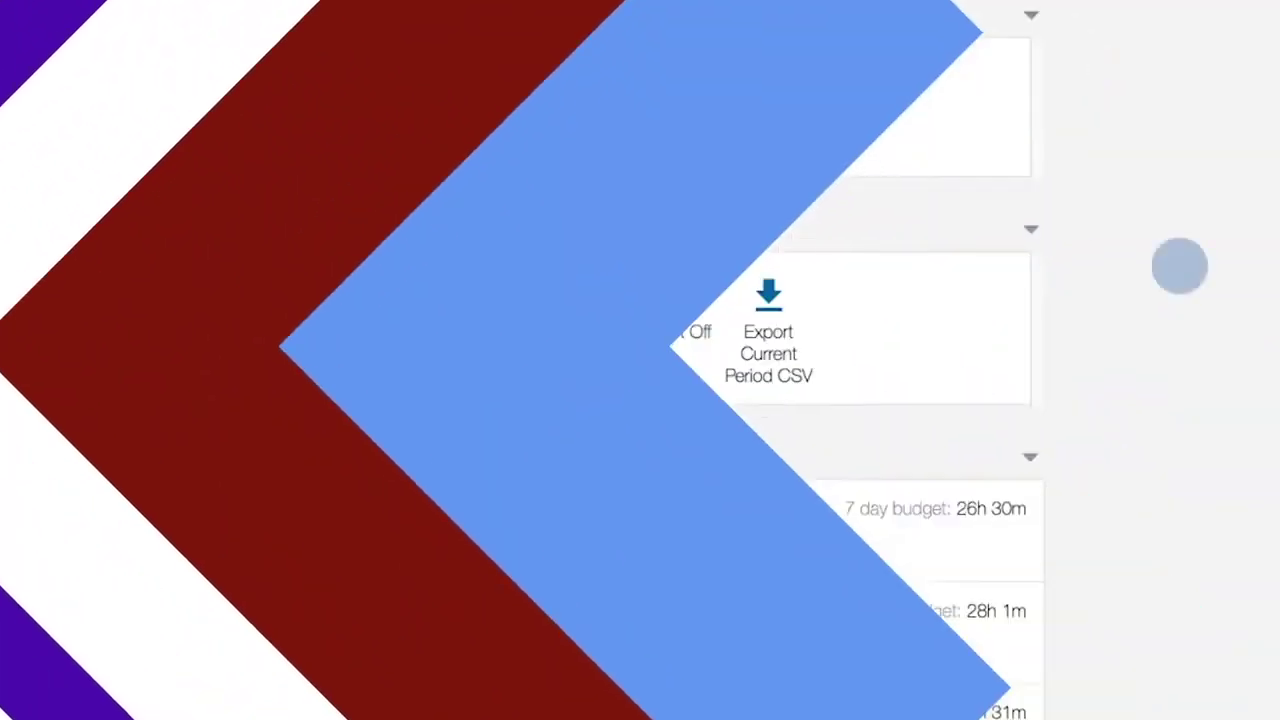
{"action": "scroll", "coordinate": [1177, 263], "scroll_direction": "down", "scroll_amount": 2}
{"action": "scroll", "coordinate": [1180, 313], "scroll_direction": "down", "scroll_amount": 4}
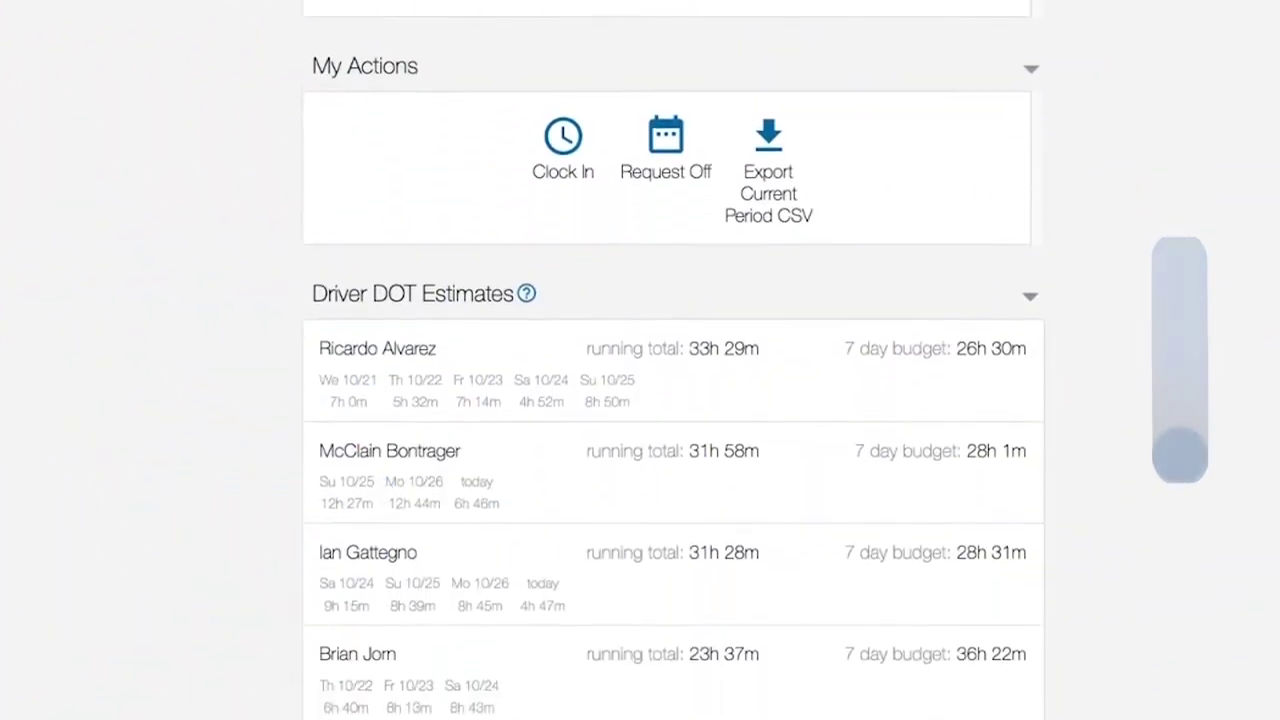
{"action": "scroll", "coordinate": [640, 400], "scroll_direction": "down", "scroll_amount": 1}
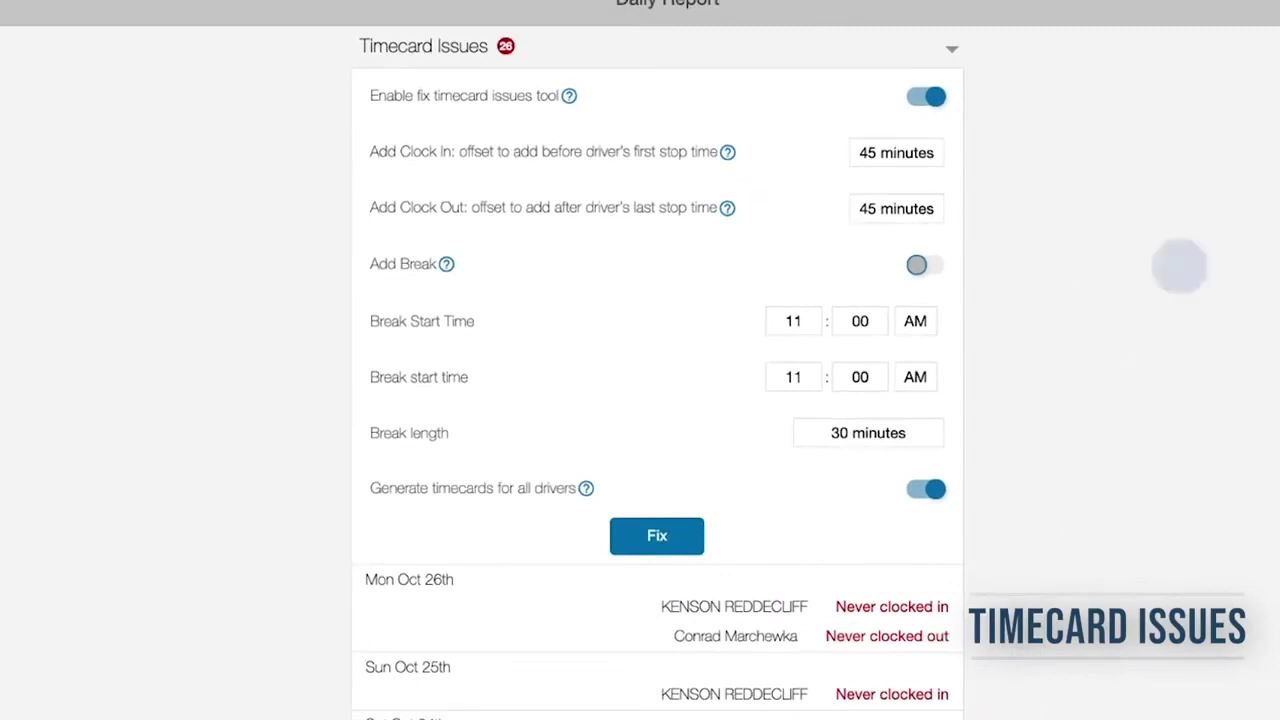
Step: Scroll through the Timecard Issues fix settings and missed clock-in list, then back to Pay Period
{"action": "scroll", "coordinate": [1180, 280], "scroll_direction": "down", "scroll_amount": 5}
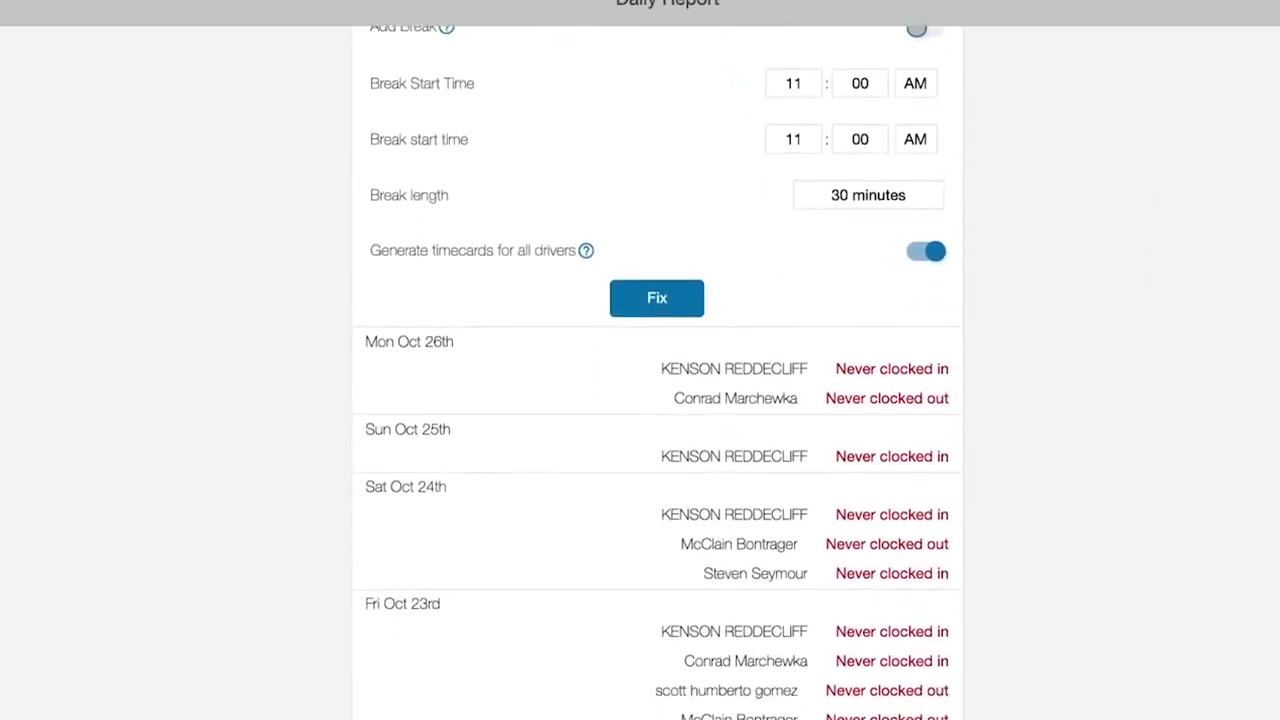
{"action": "scroll", "coordinate": [656, 374], "scroll_direction": "down", "scroll_amount": 1}
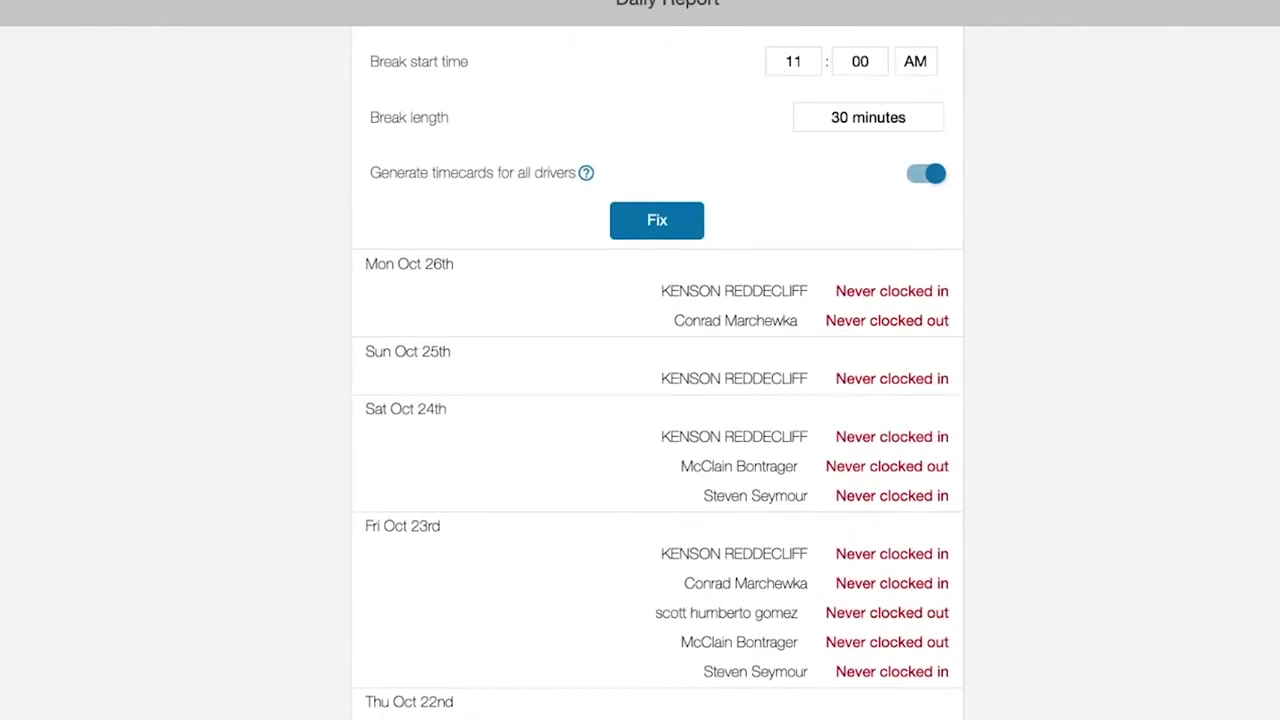
{"action": "scroll", "coordinate": [656, 383], "scroll_direction": "up", "scroll_amount": 6}
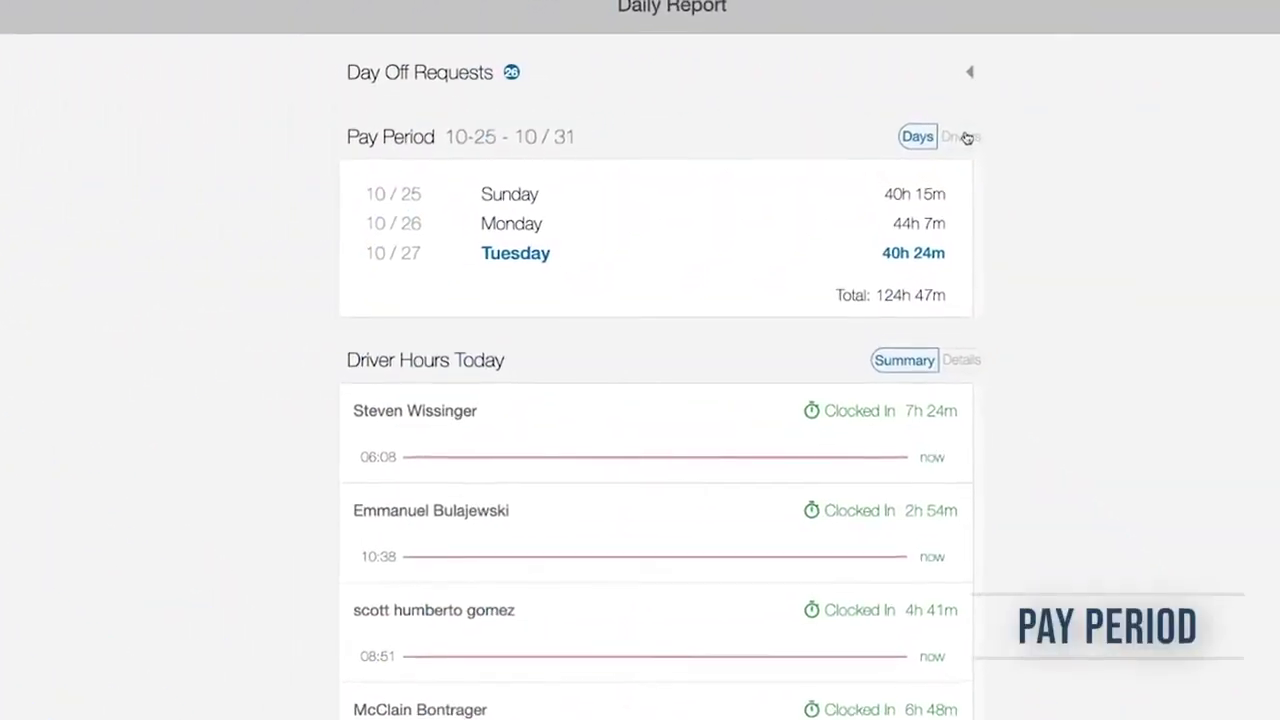
Step: View pay period hours per driver and per day, then show Driver Hours Today details
{"action": "left_click", "coordinate": [947, 122]}
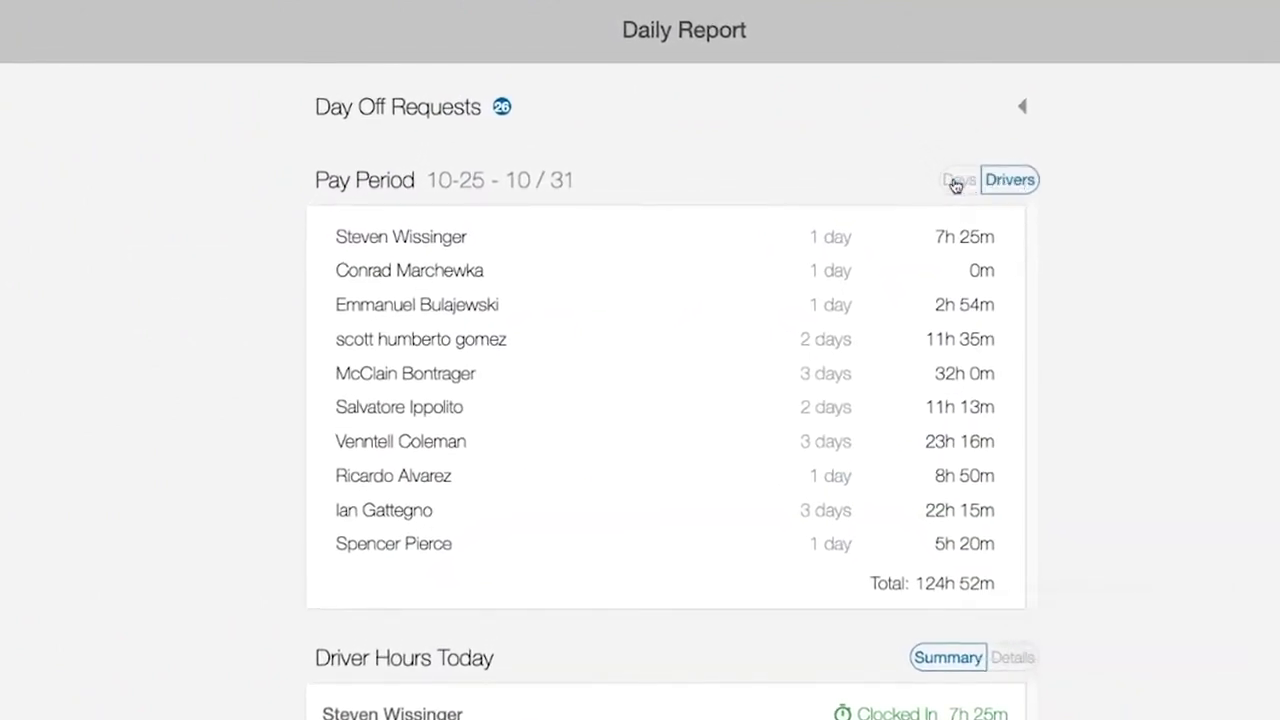
{"action": "left_click", "coordinate": [958, 181]}
{"action": "scroll", "coordinate": [1212, 245], "scroll_direction": "down", "scroll_amount": 5}
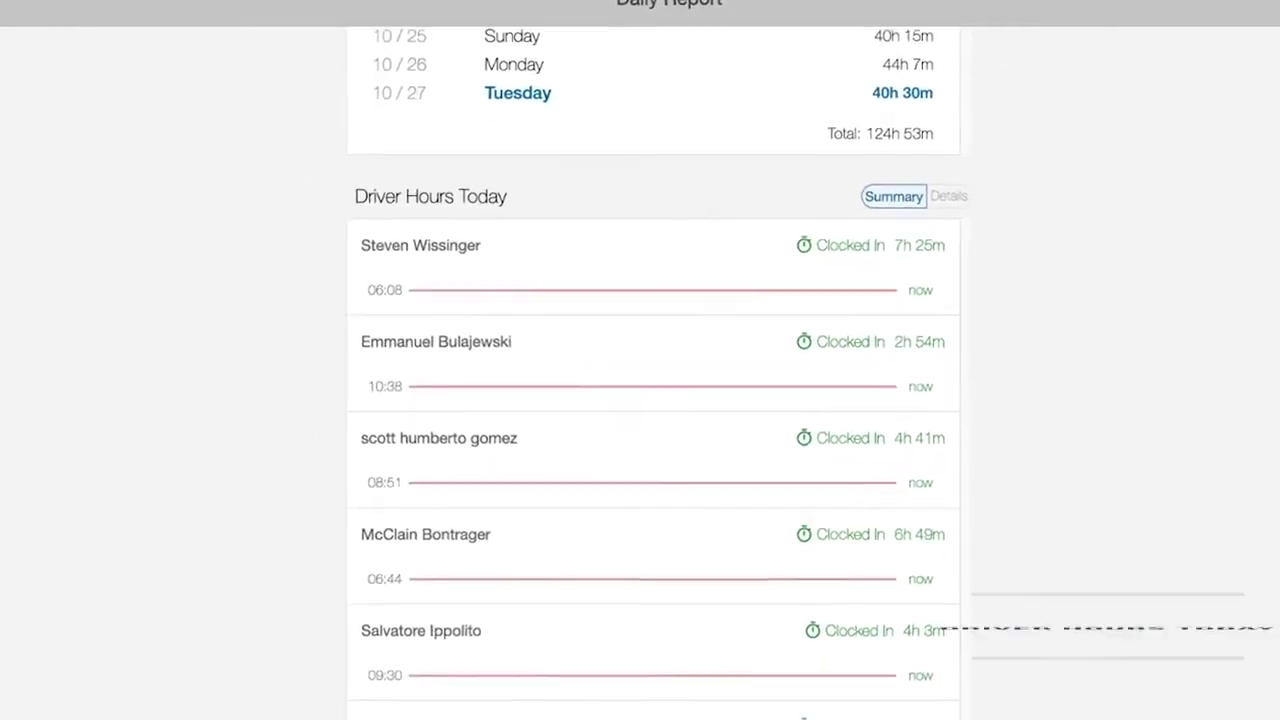
{"action": "scroll", "coordinate": [653, 400], "scroll_direction": "down", "scroll_amount": 2}
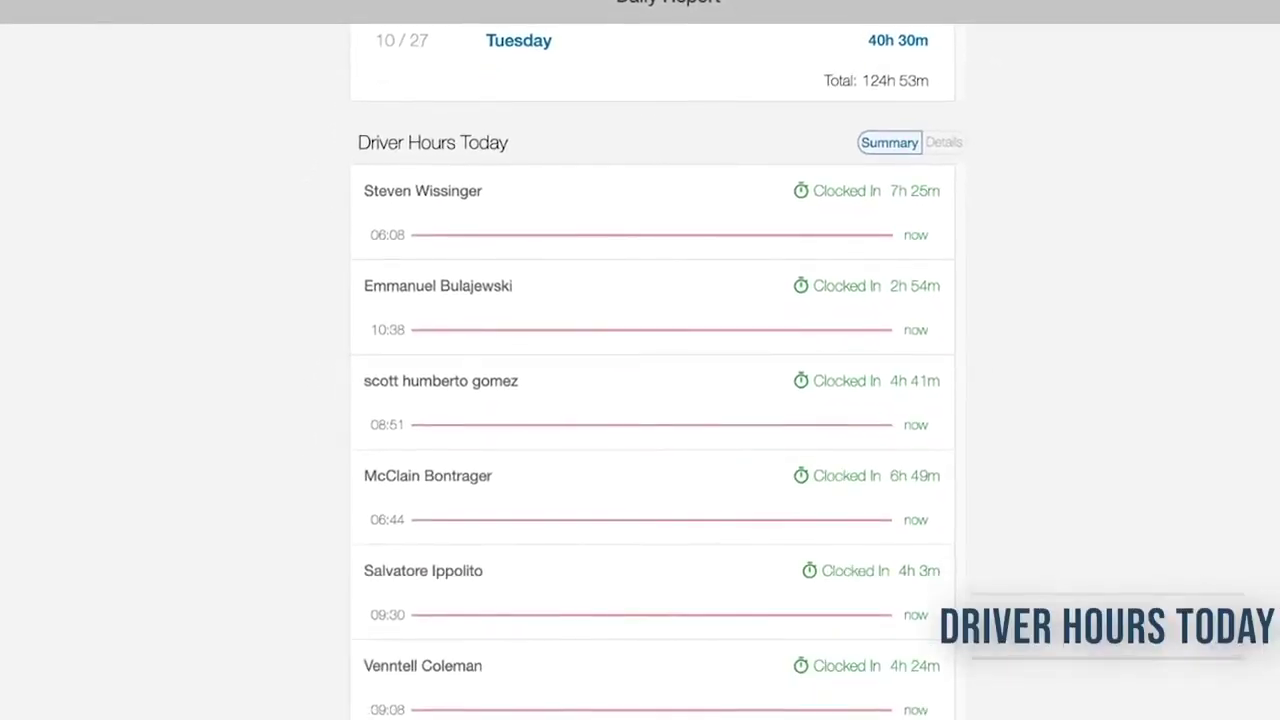
{"action": "left_click", "coordinate": [943, 142]}
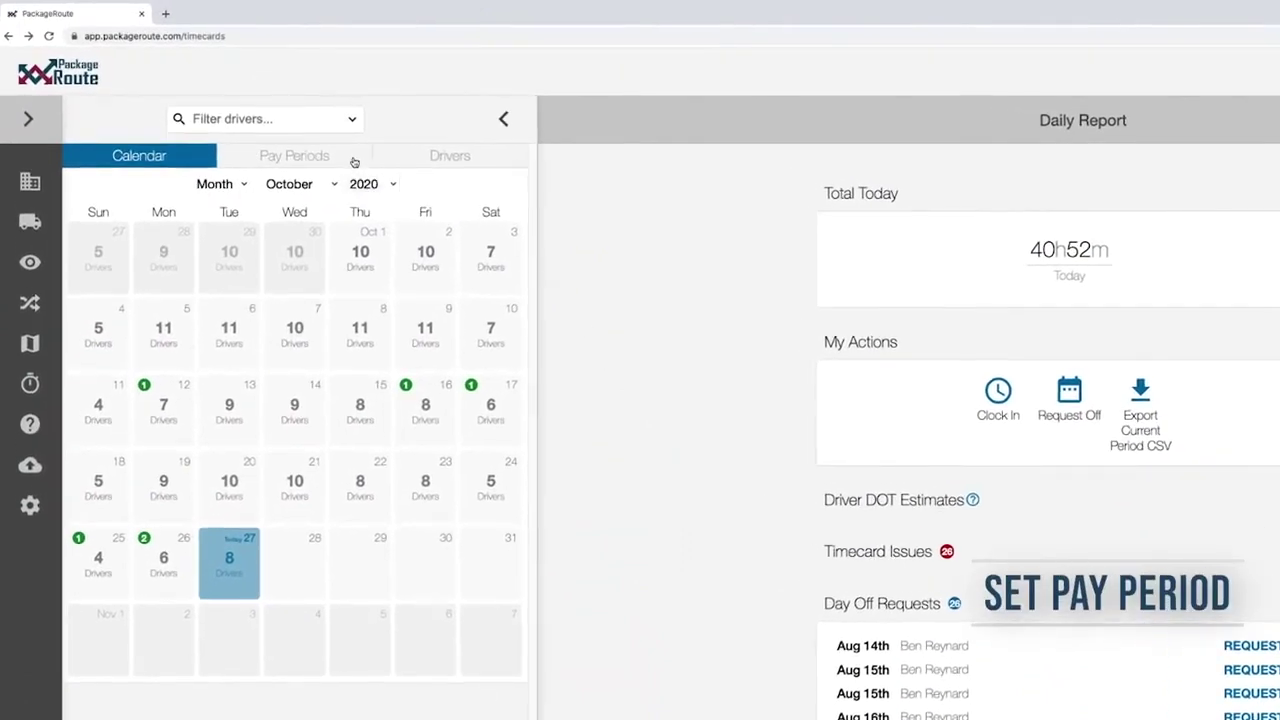
Step: Open the Pay Period Length setting and review its length options, leaving it at 1 Week
{"action": "left_click", "coordinate": [354, 162]}
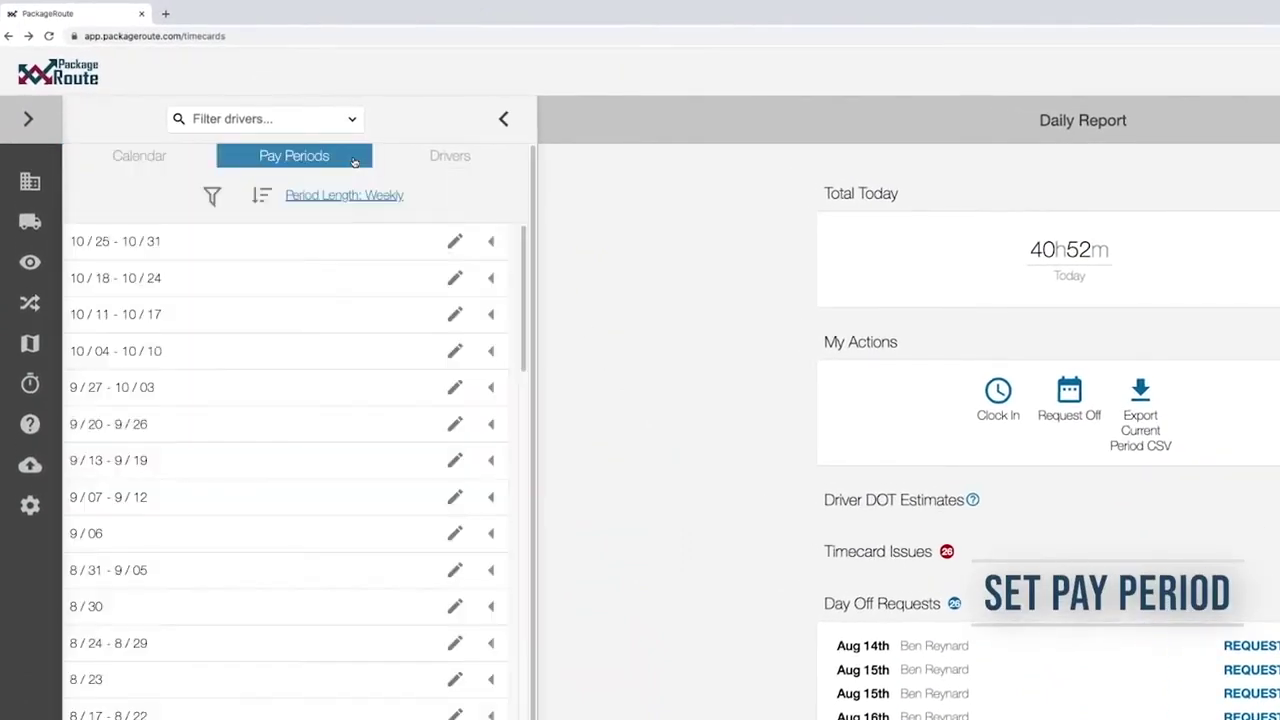
{"action": "left_click", "coordinate": [395, 197]}
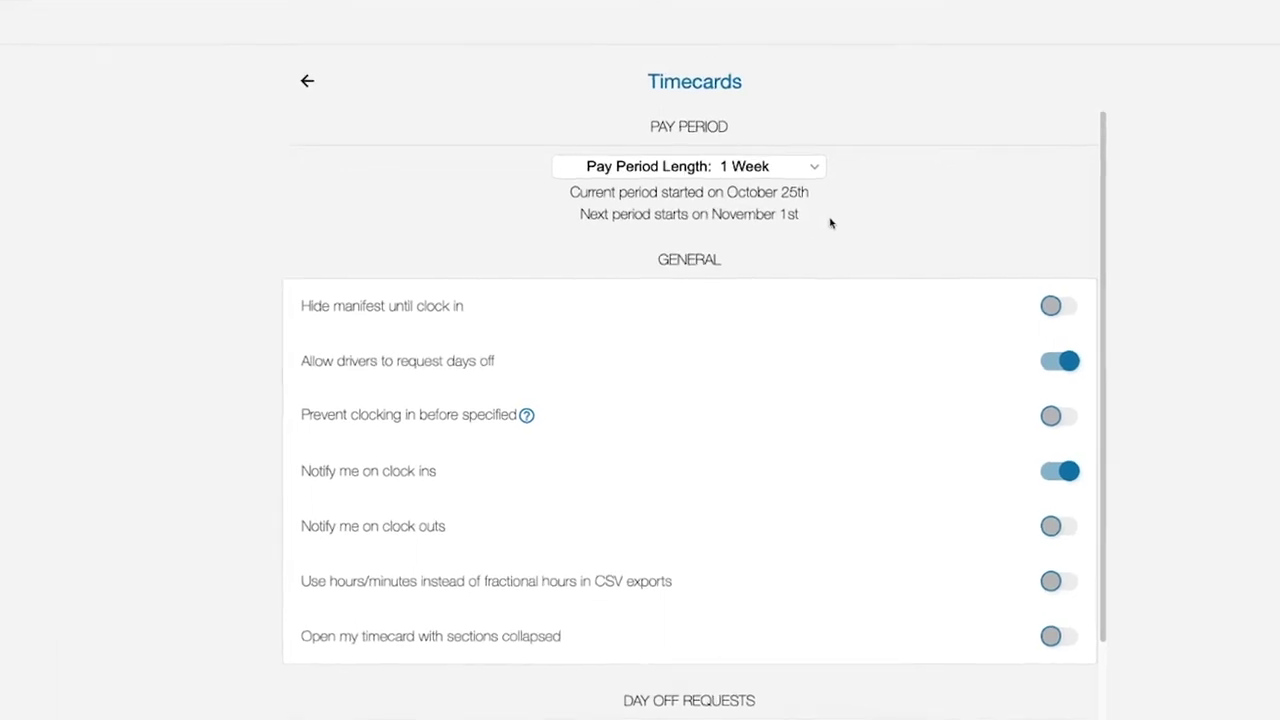
{"action": "left_click", "coordinate": [809, 171]}
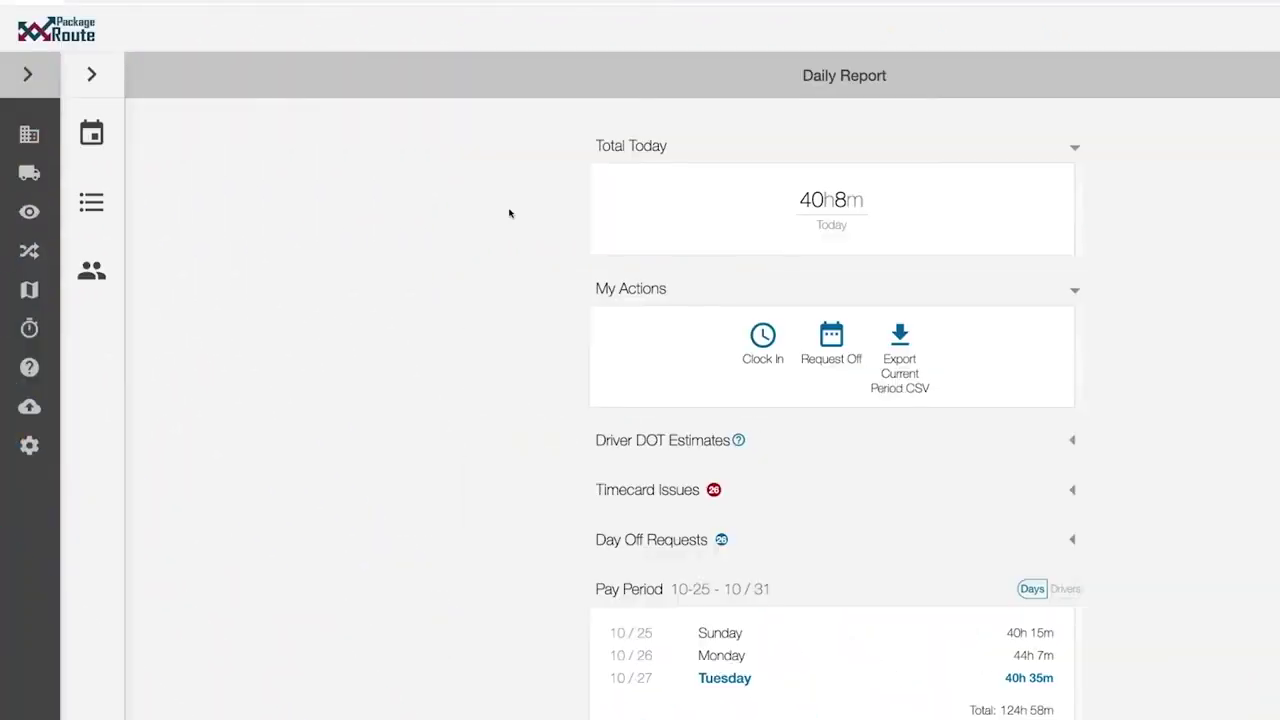
Step: Return to Timecards and briefly expand the 10/18 – 10/24 pay period's daily hours
{"action": "mouse_move", "coordinate": [29, 445]}
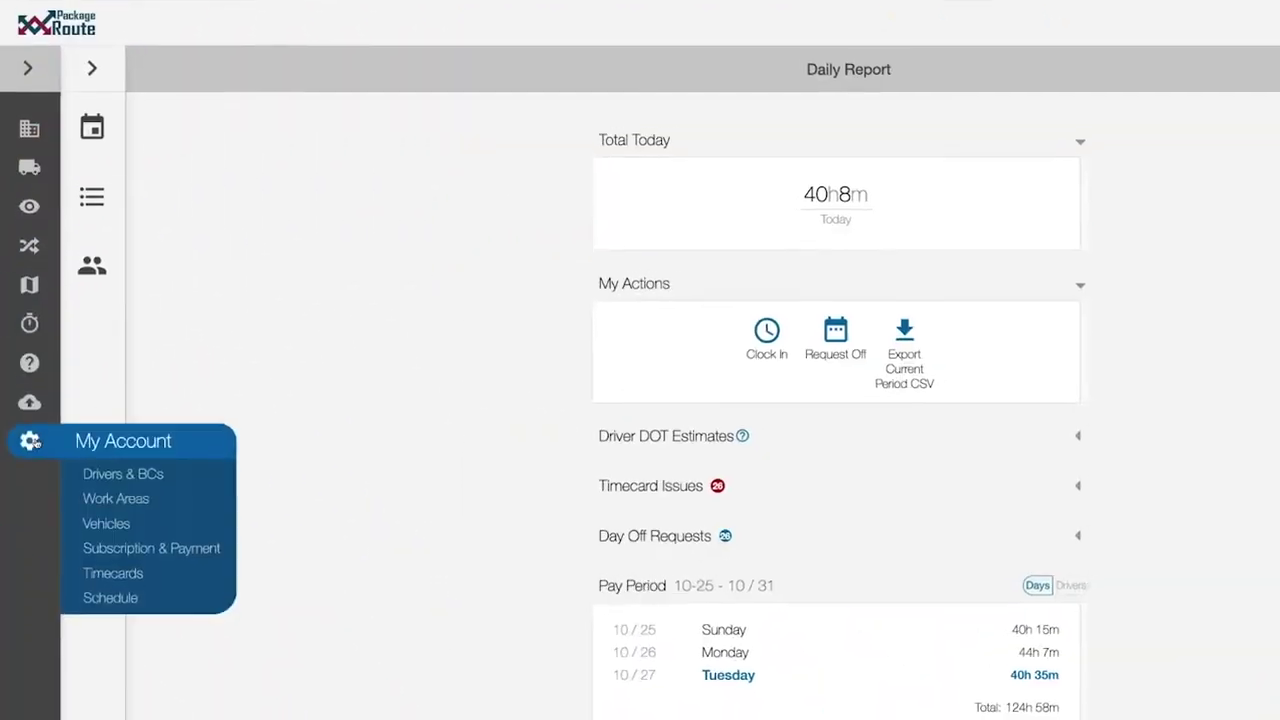
{"action": "left_click", "coordinate": [156, 422]}
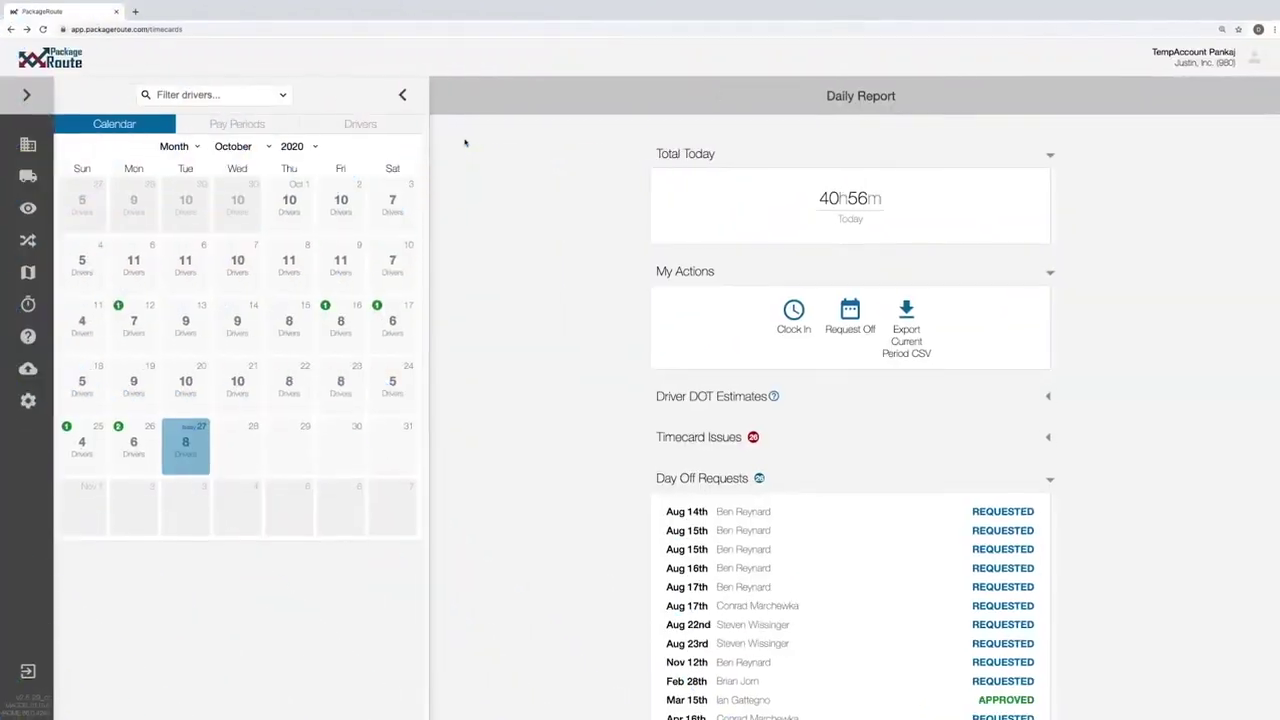
{"action": "left_click", "coordinate": [295, 123]}
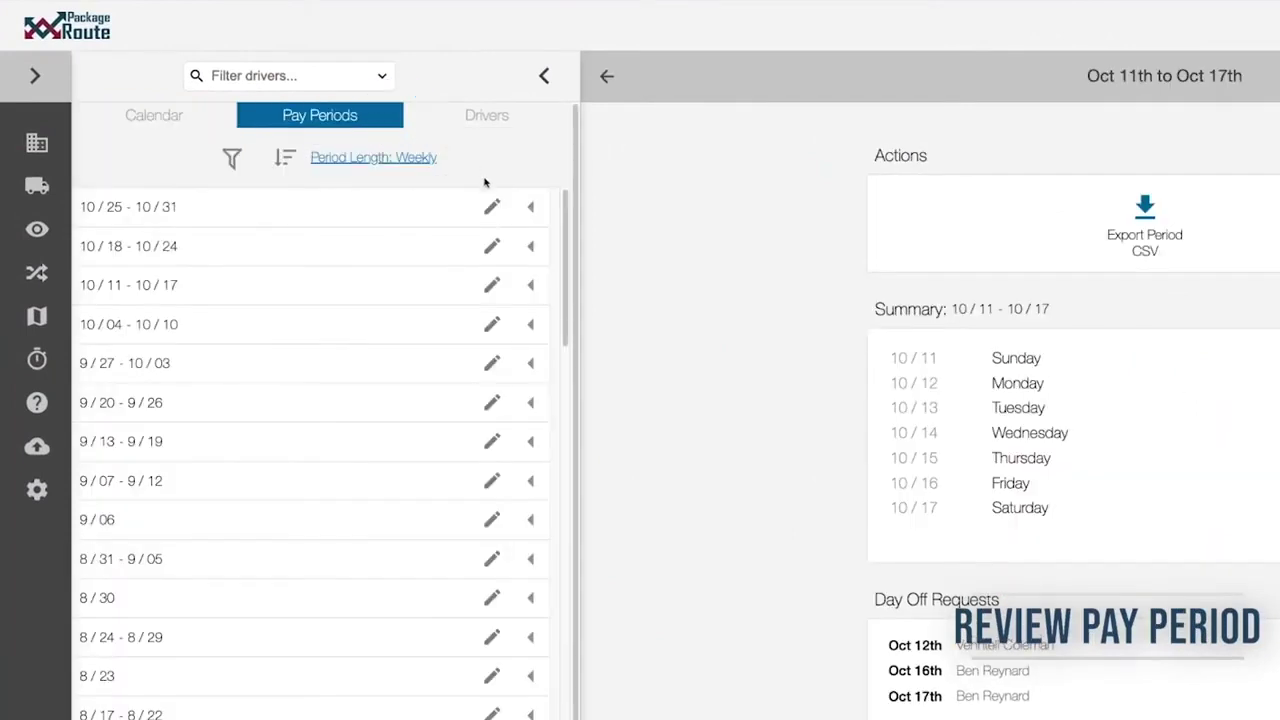
{"action": "left_click", "coordinate": [530, 247]}
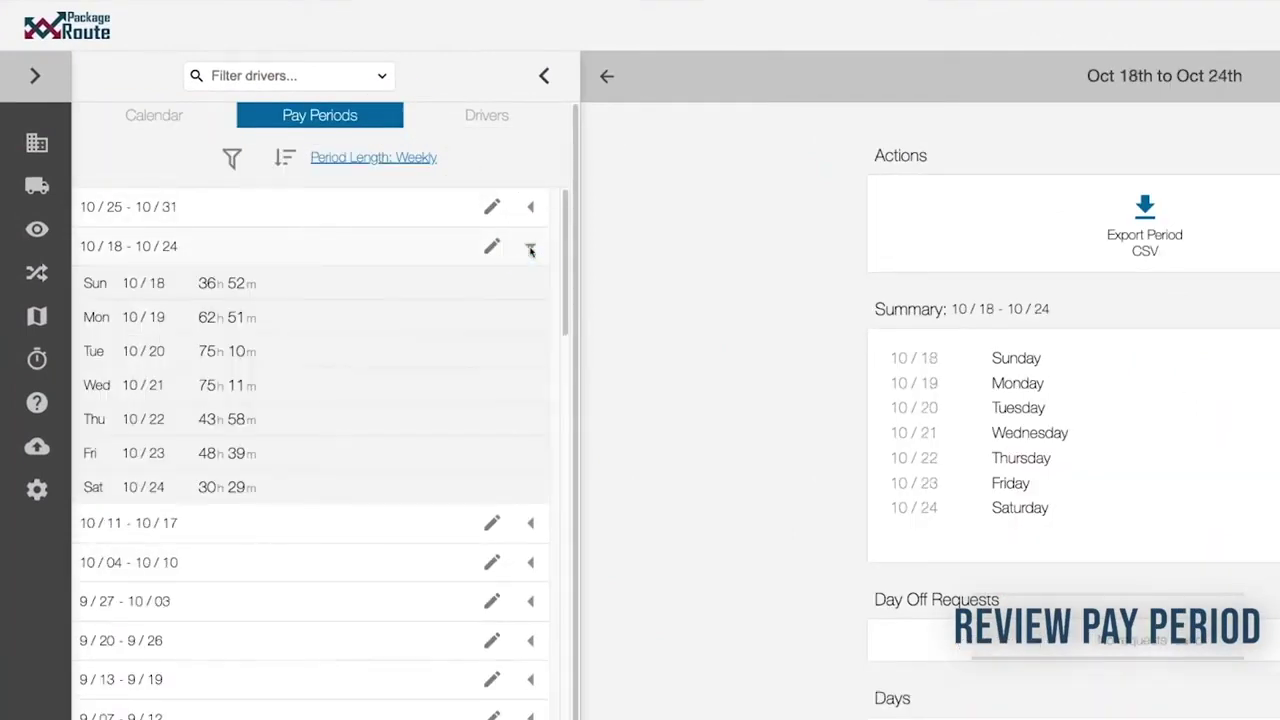
{"action": "left_click", "coordinate": [530, 248]}
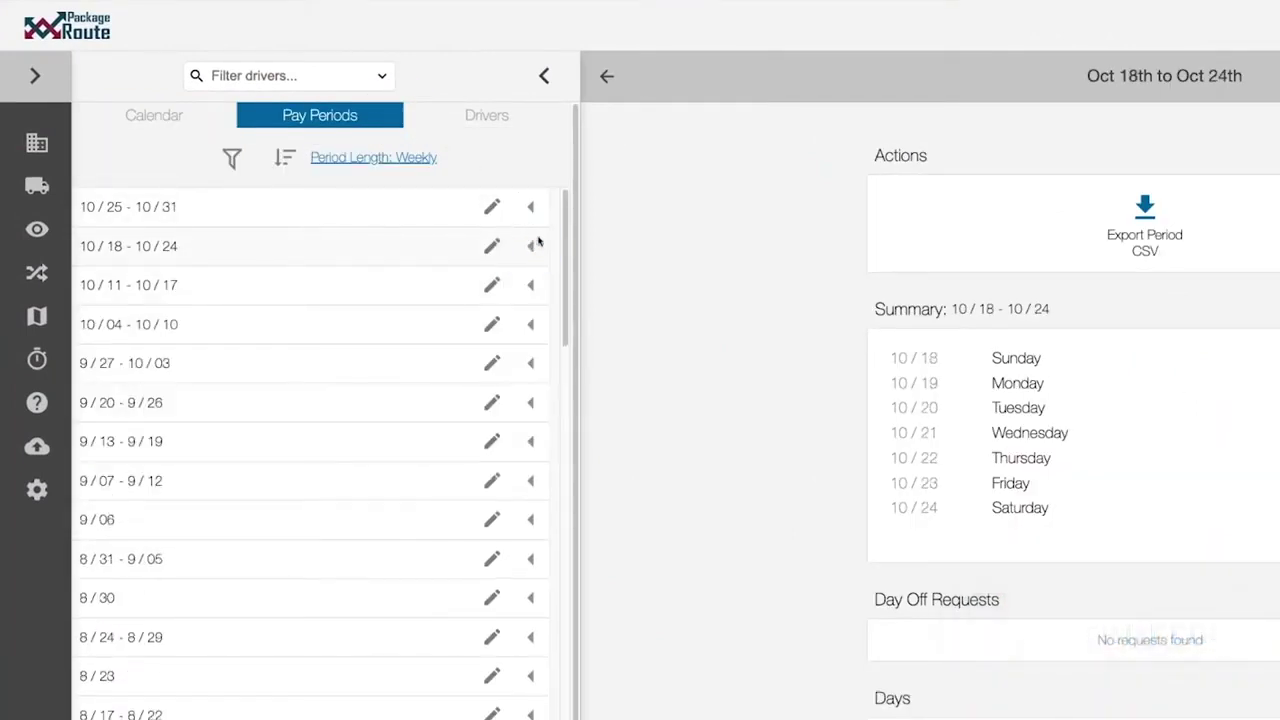
{"action": "left_click_drag", "start_coordinate": [566, 245], "coordinate": [571, 305]}
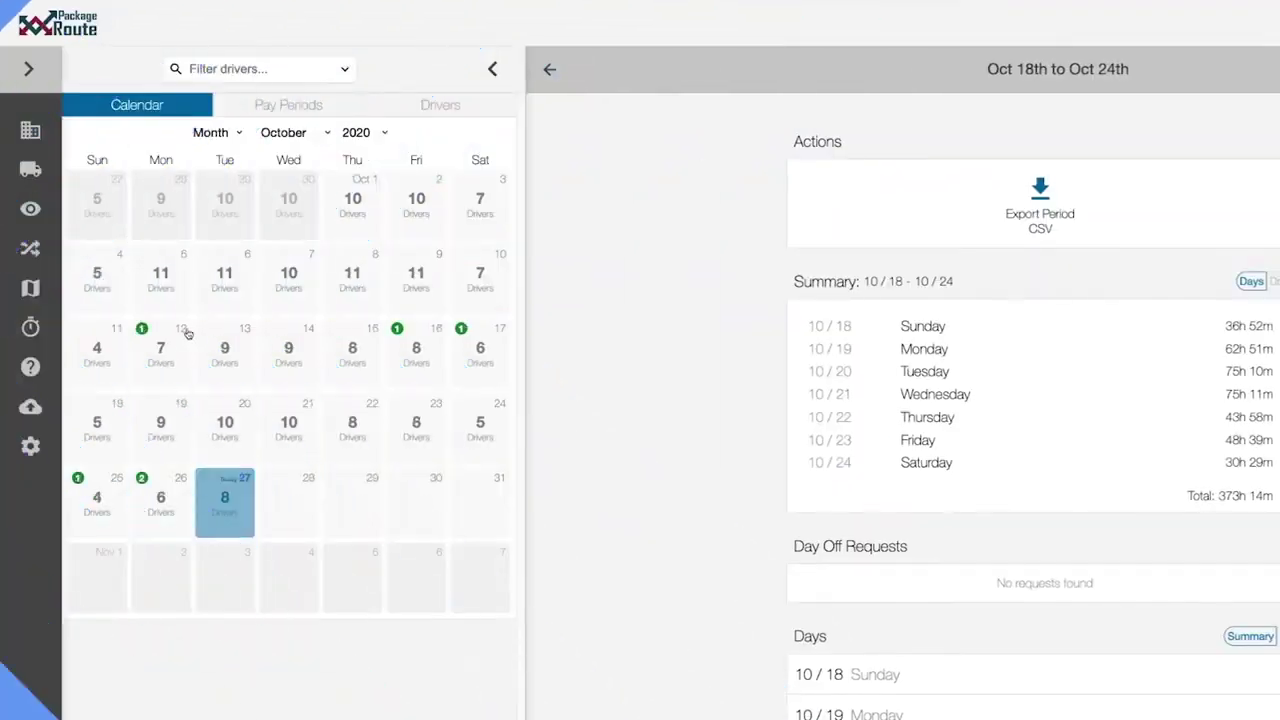
Step: View calendar details for Oct 26, then Oct 25, and switch to the authorized drivers list
{"action": "left_click", "coordinate": [158, 505]}
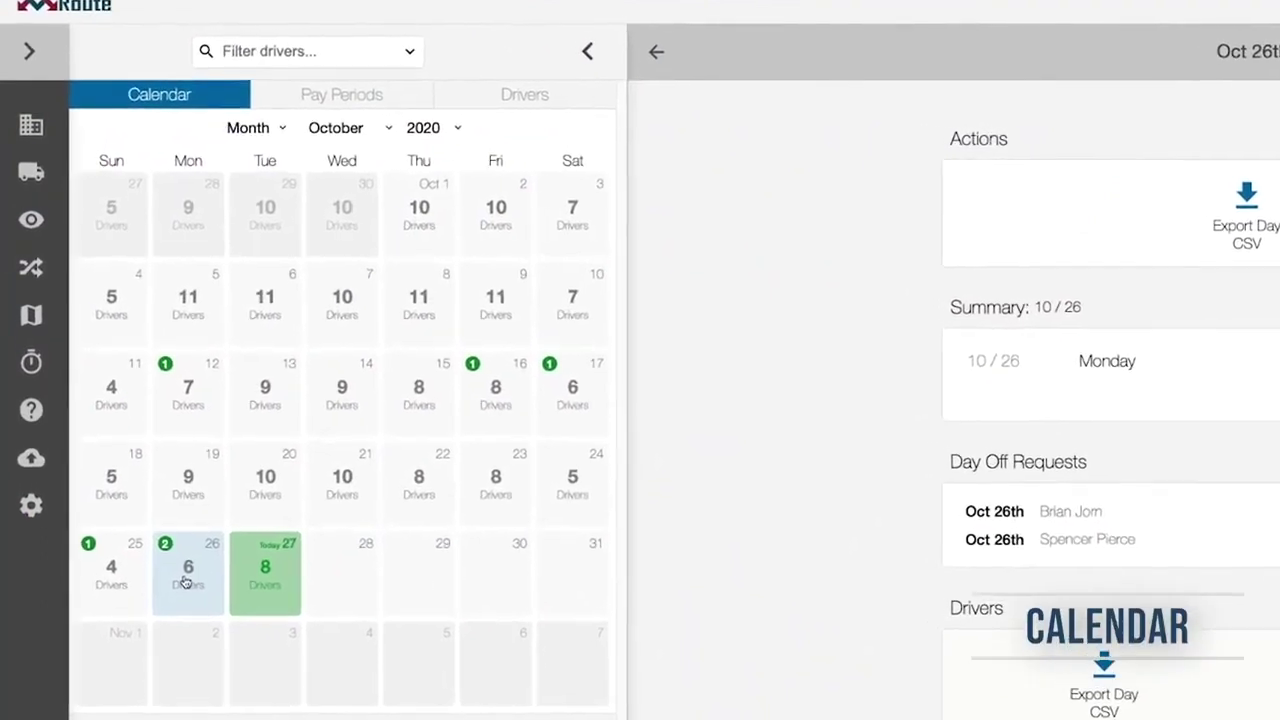
{"action": "left_click", "coordinate": [121, 576]}
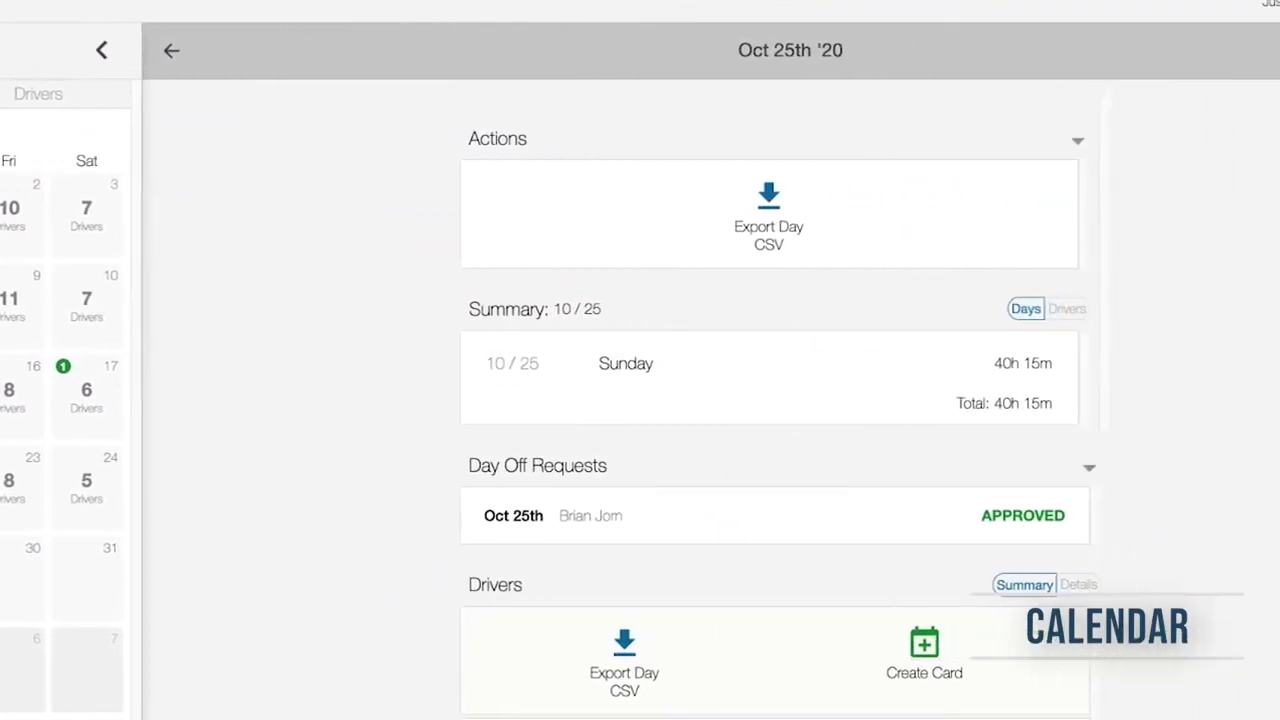
{"action": "scroll", "coordinate": [770, 420], "scroll_direction": "down", "scroll_amount": 2}
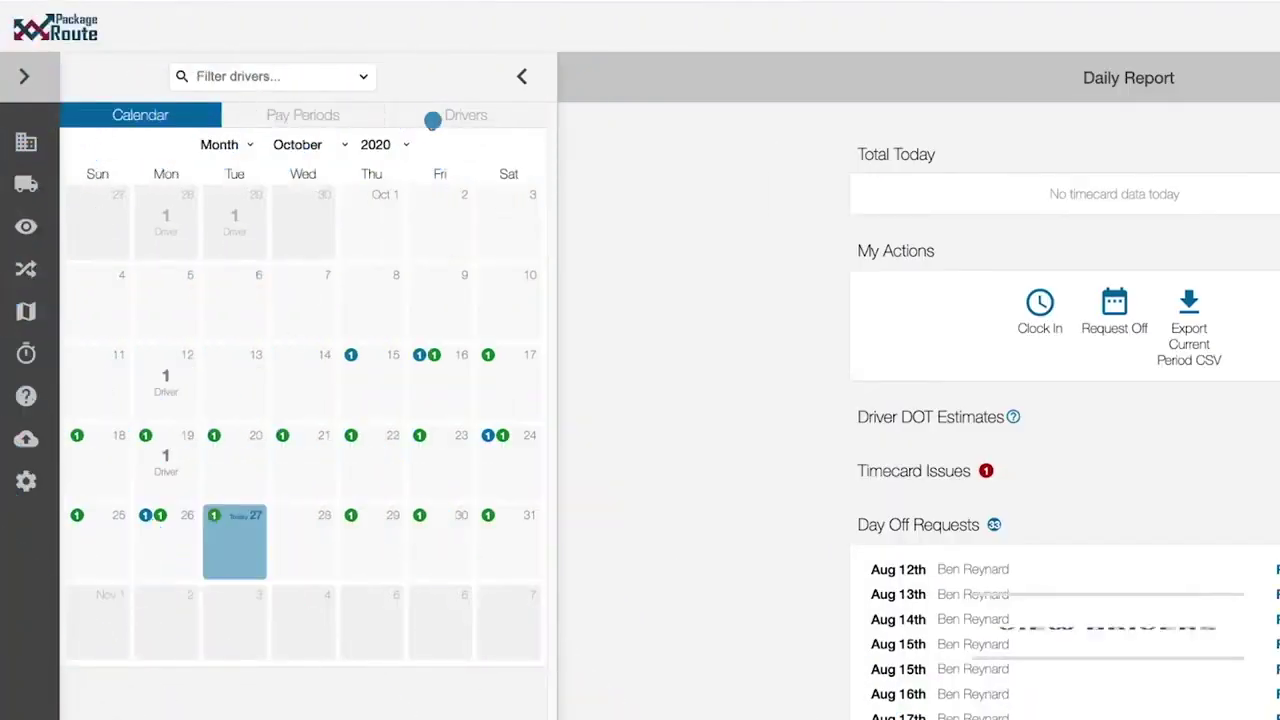
{"action": "left_click", "coordinate": [432, 118]}
Step: Create a 10/26 timecard for a driver with an 8:00am clock-in noted 'Late'
{"action": "scroll", "coordinate": [469, 229], "scroll_direction": "down", "scroll_amount": 2}
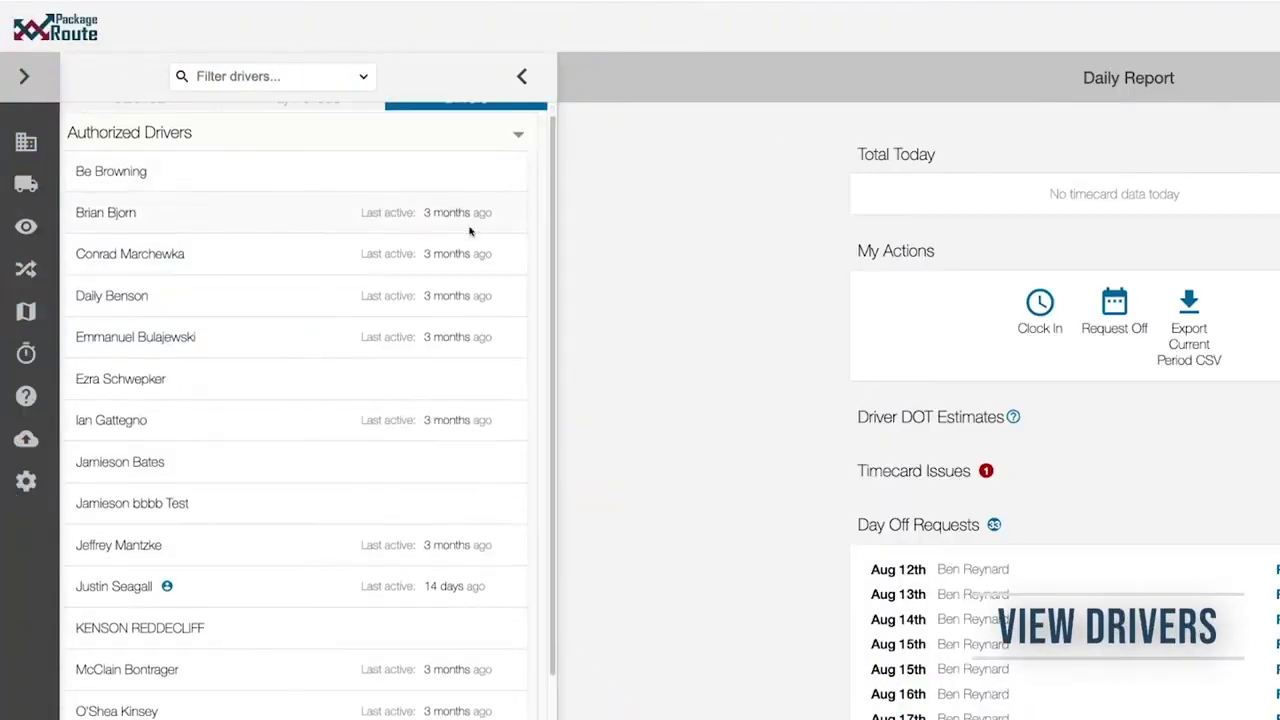
{"action": "left_click", "coordinate": [254, 572]}
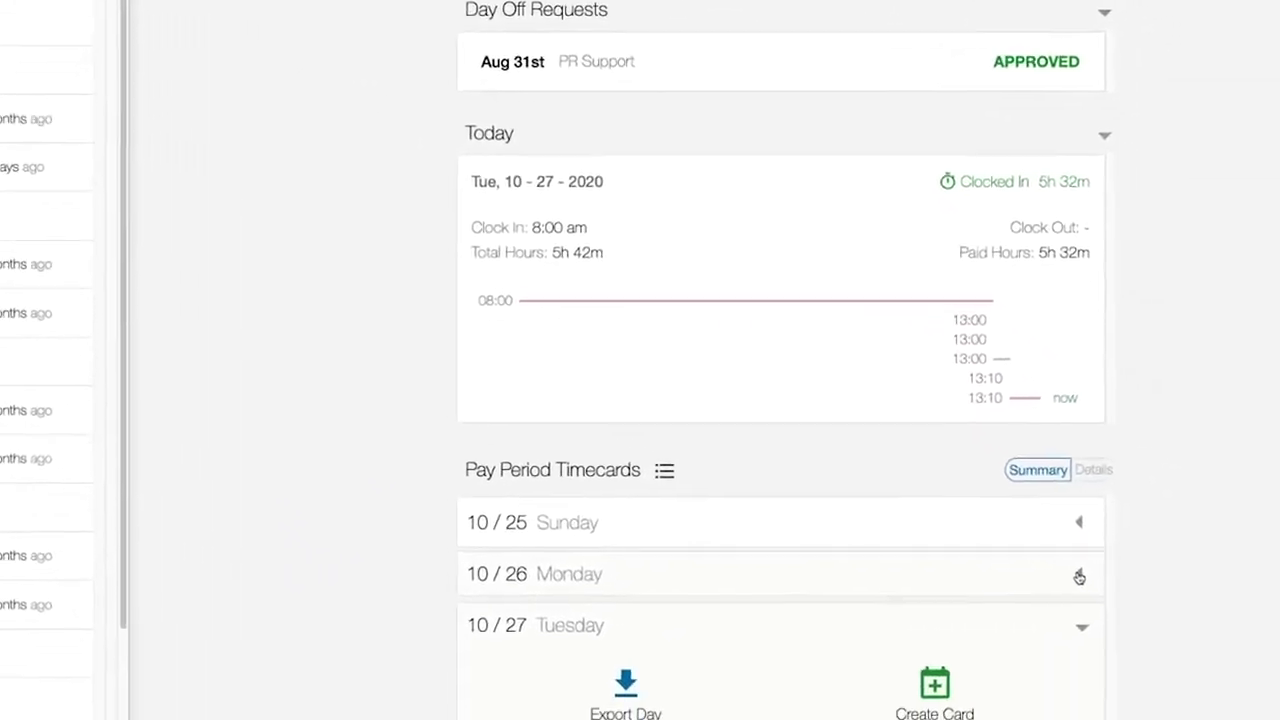
{"action": "left_click", "coordinate": [1173, 638]}
{"action": "left_click", "coordinate": [900, 700]}
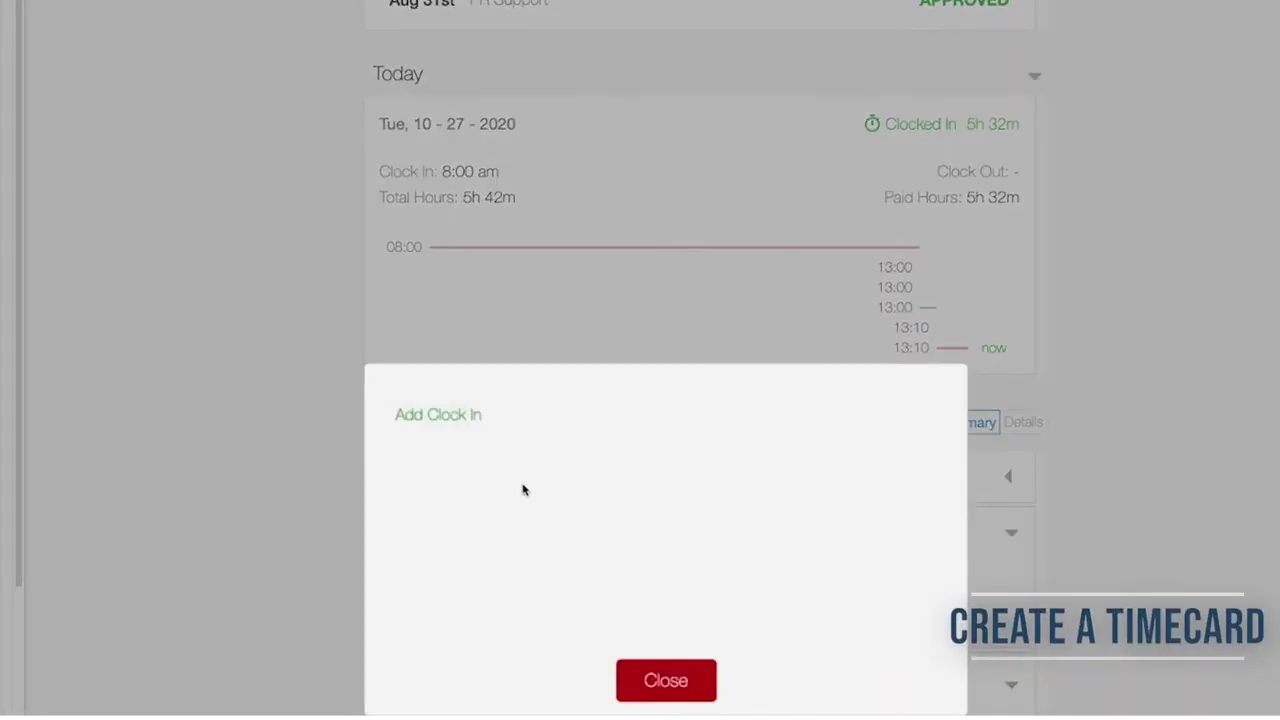
{"action": "left_click", "coordinate": [457, 421]}
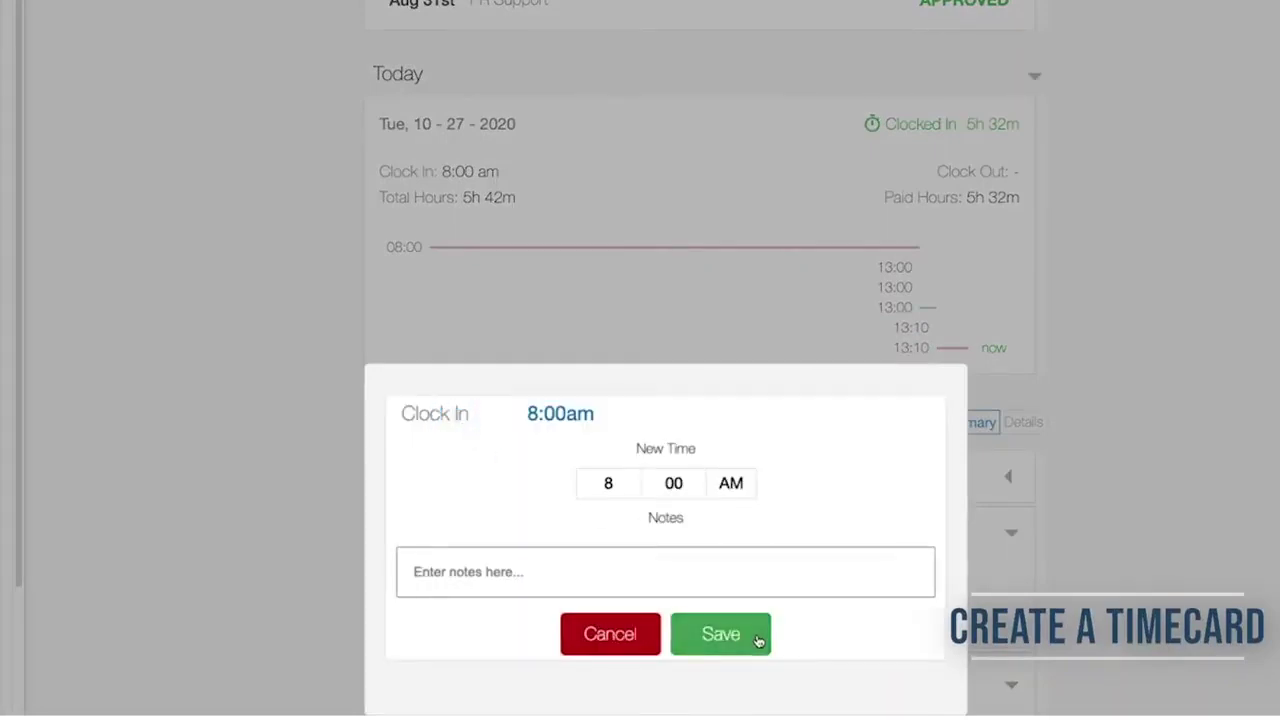
{"action": "left_click", "coordinate": [598, 573]}
{"action": "type", "text": "Late clock in"}
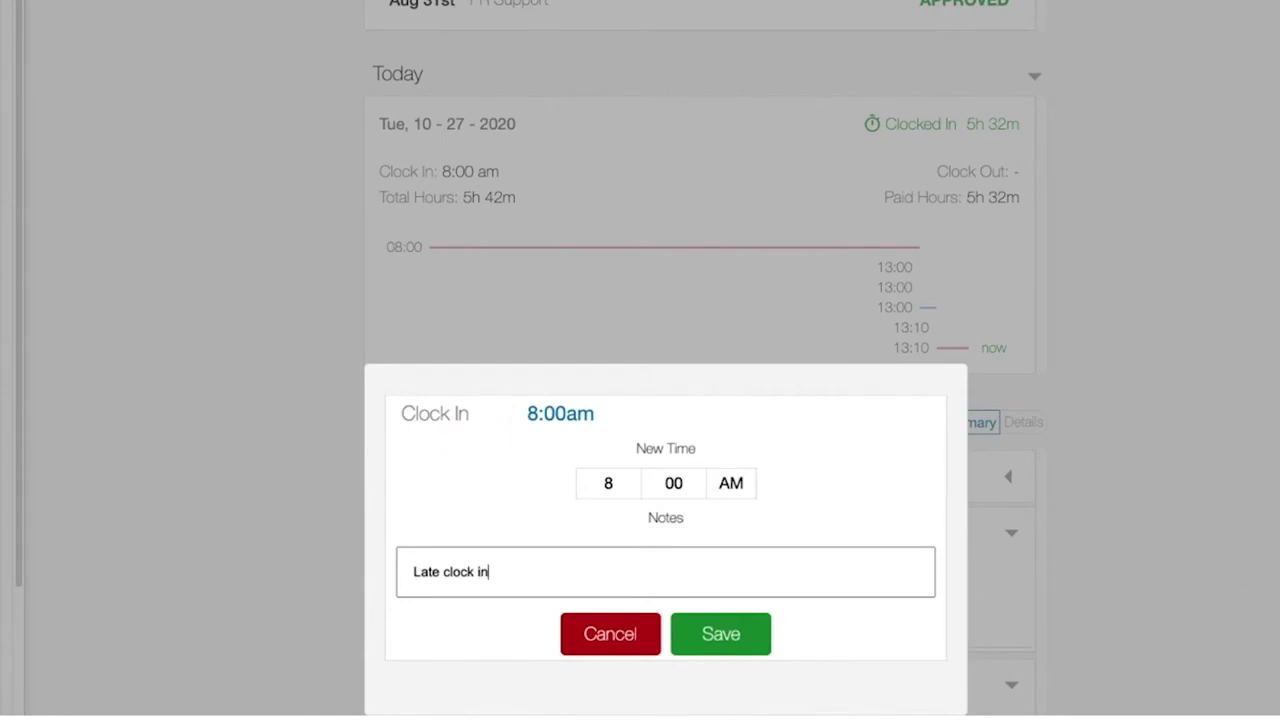
{"action": "left_click", "coordinate": [722, 630]}
Step: Add a 4:00 PM clock-out to the new 10/26 timecard
{"action": "left_click", "coordinate": [485, 557]}
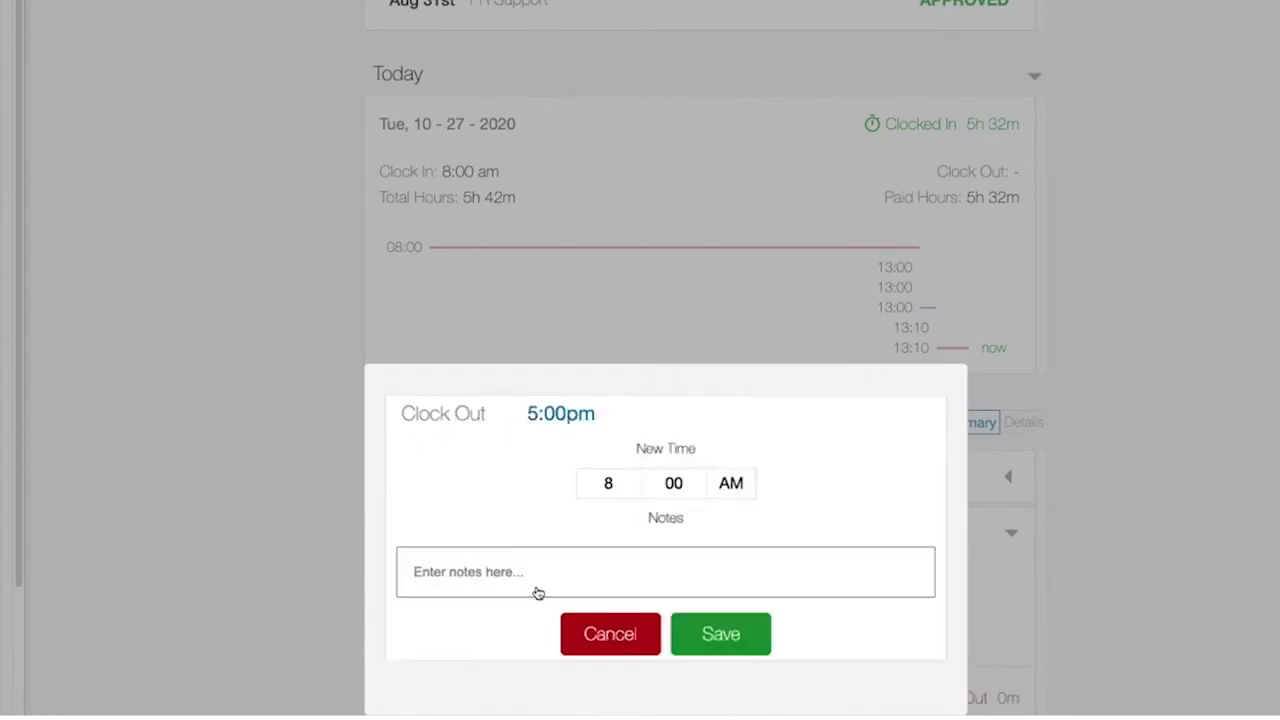
{"action": "left_click", "coordinate": [611, 494]}
{"action": "left_click", "coordinate": [623, 571]}
{"action": "left_click", "coordinate": [731, 483]}
{"action": "left_click", "coordinate": [731, 540]}
{"action": "left_click", "coordinate": [625, 575]}
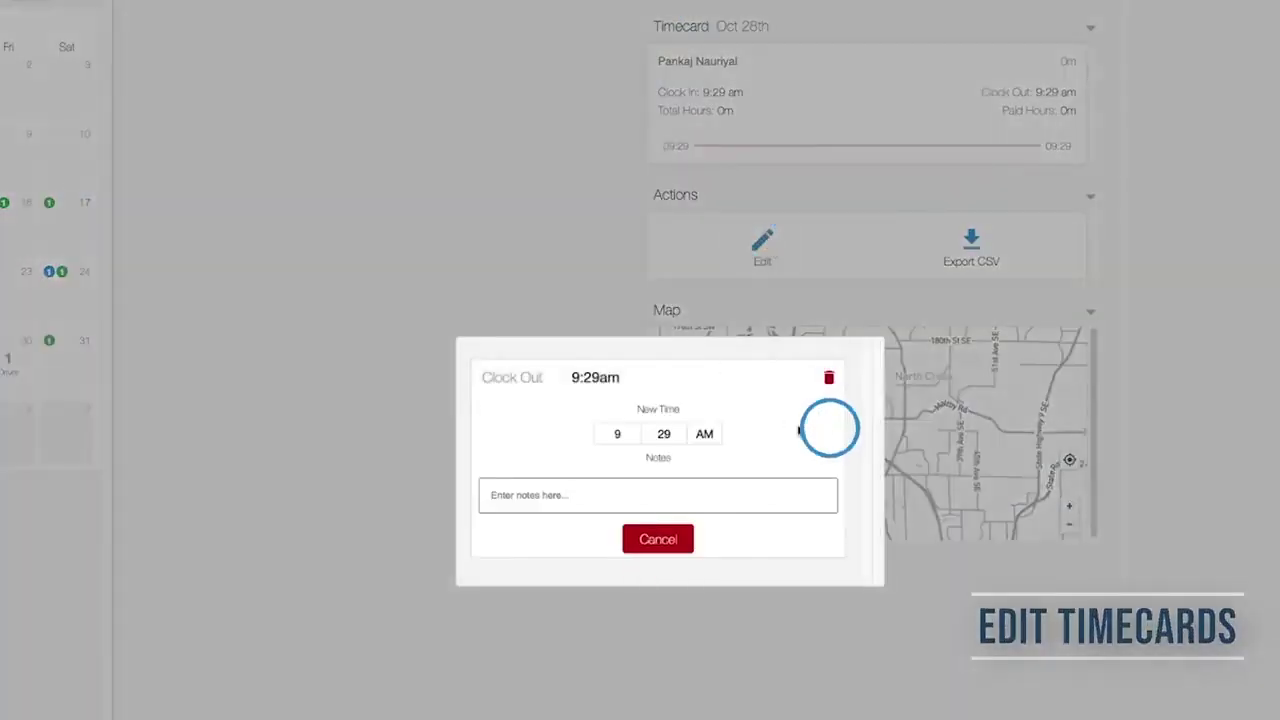
Step: Change the Oct 28th clock-out to 4:29 PM, then export the Oct 25th–31st period as CSV
{"action": "left_click", "coordinate": [617, 436]}
{"action": "left_click", "coordinate": [612, 497]}
{"action": "left_click", "coordinate": [704, 434]}
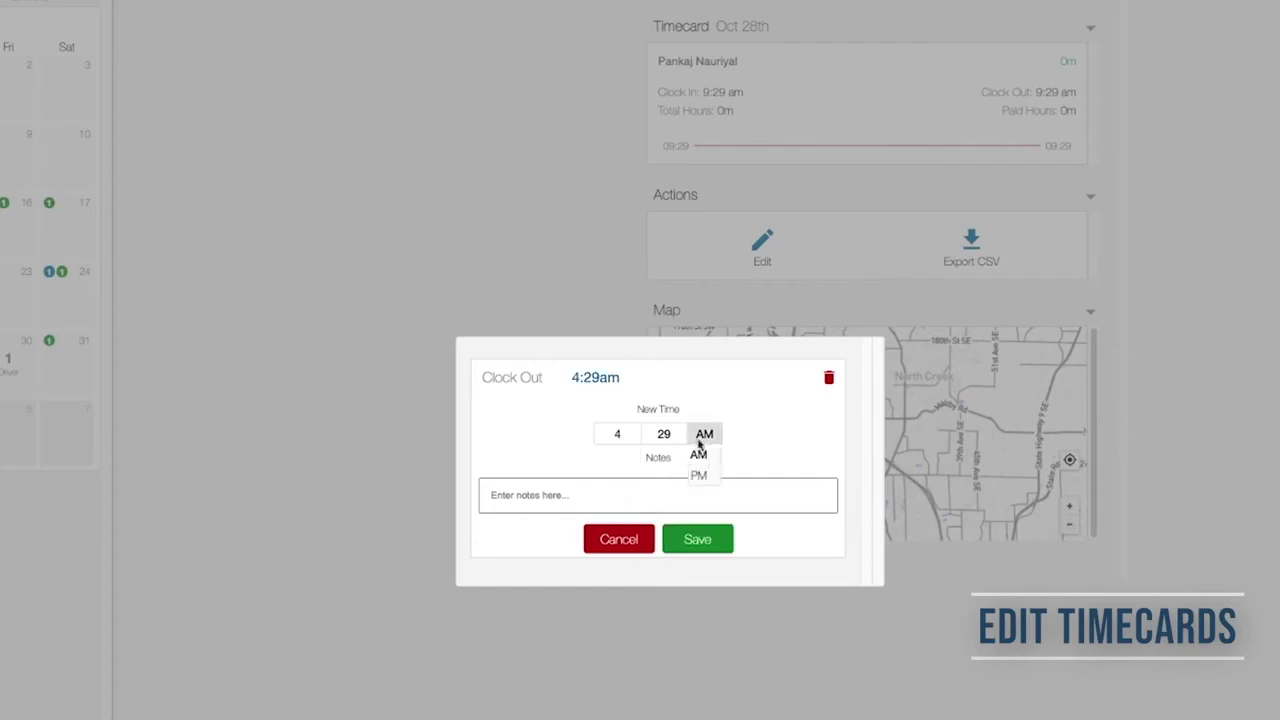
{"action": "left_click", "coordinate": [704, 474]}
{"action": "left_click", "coordinate": [698, 539]}
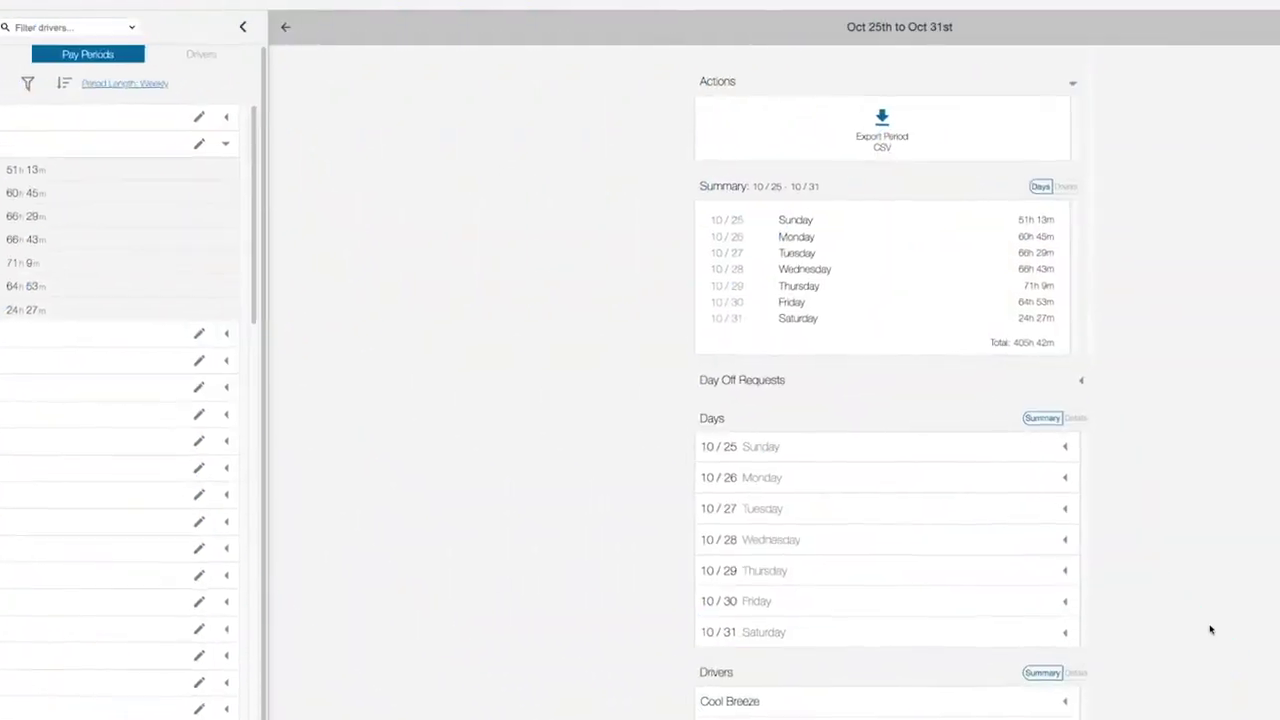
{"action": "left_click", "coordinate": [874, 169]}
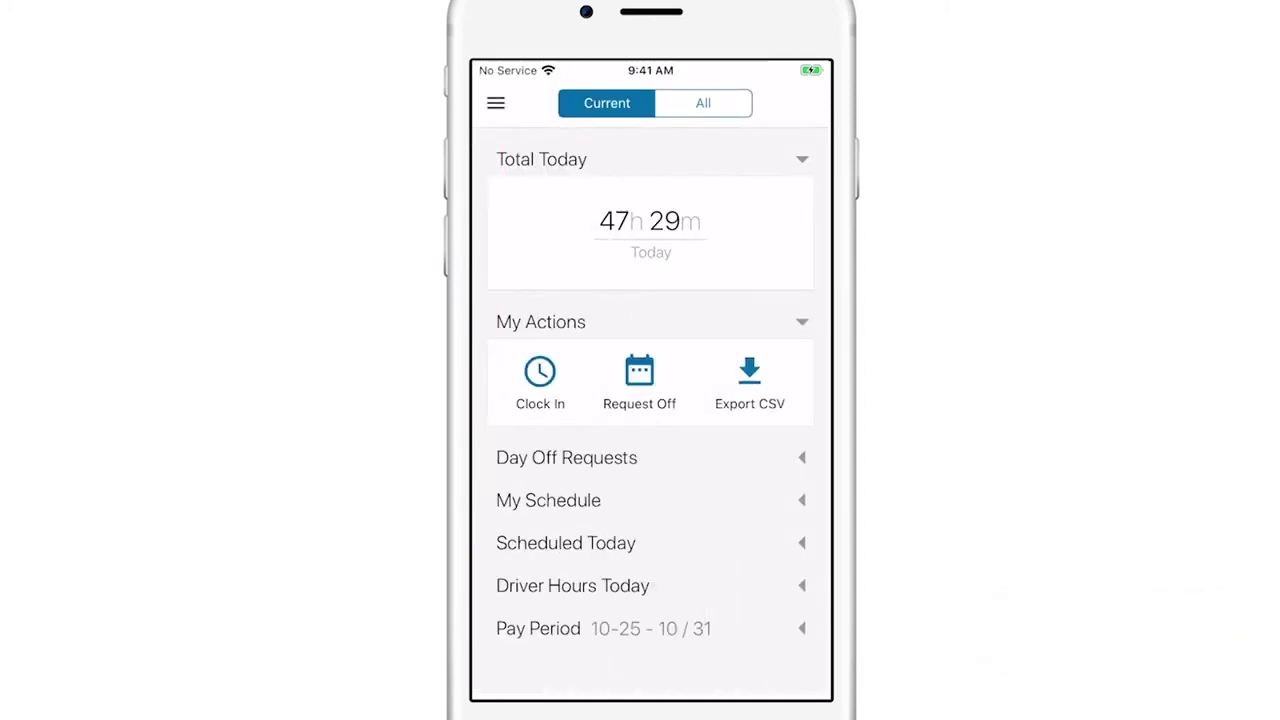
Step: Expand My Schedule, Scheduled Today and Driver Hours Today, then open a driver's Oct 27th timecard
{"action": "left_click", "coordinate": [801, 500]}
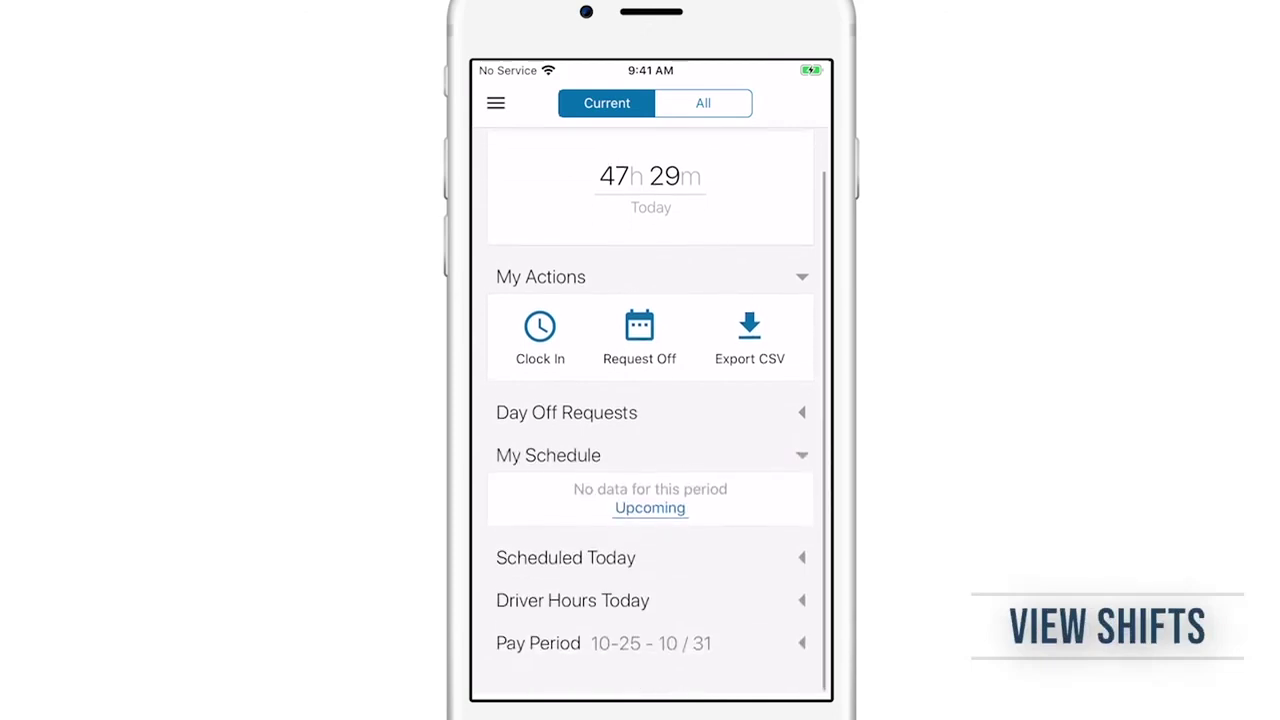
{"action": "left_click", "coordinate": [802, 557]}
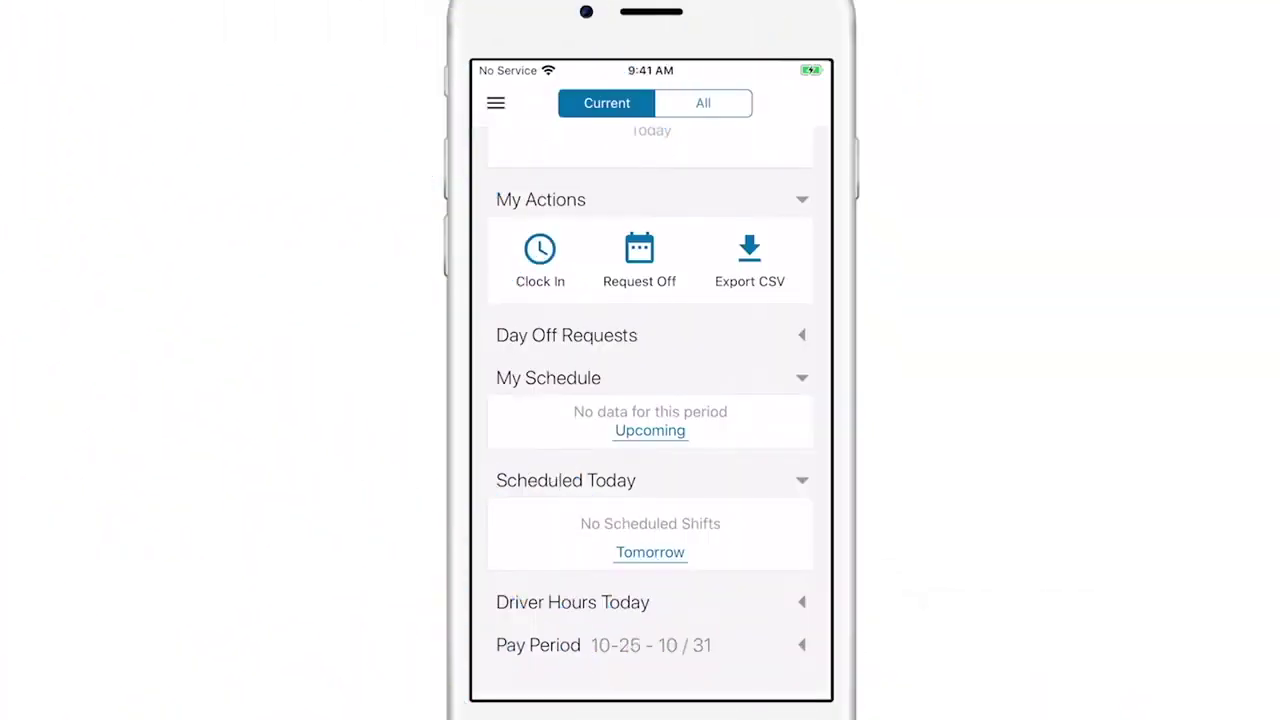
{"action": "left_click", "coordinate": [803, 583]}
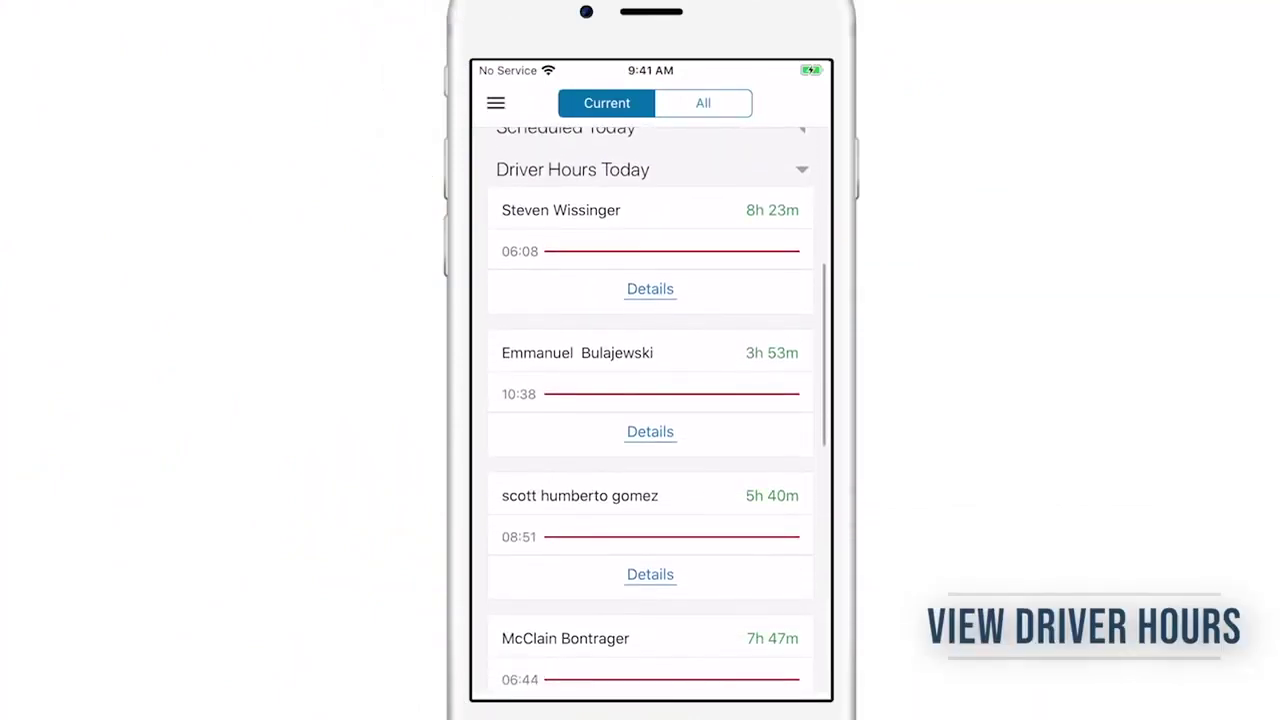
{"action": "left_click", "coordinate": [650, 291]}
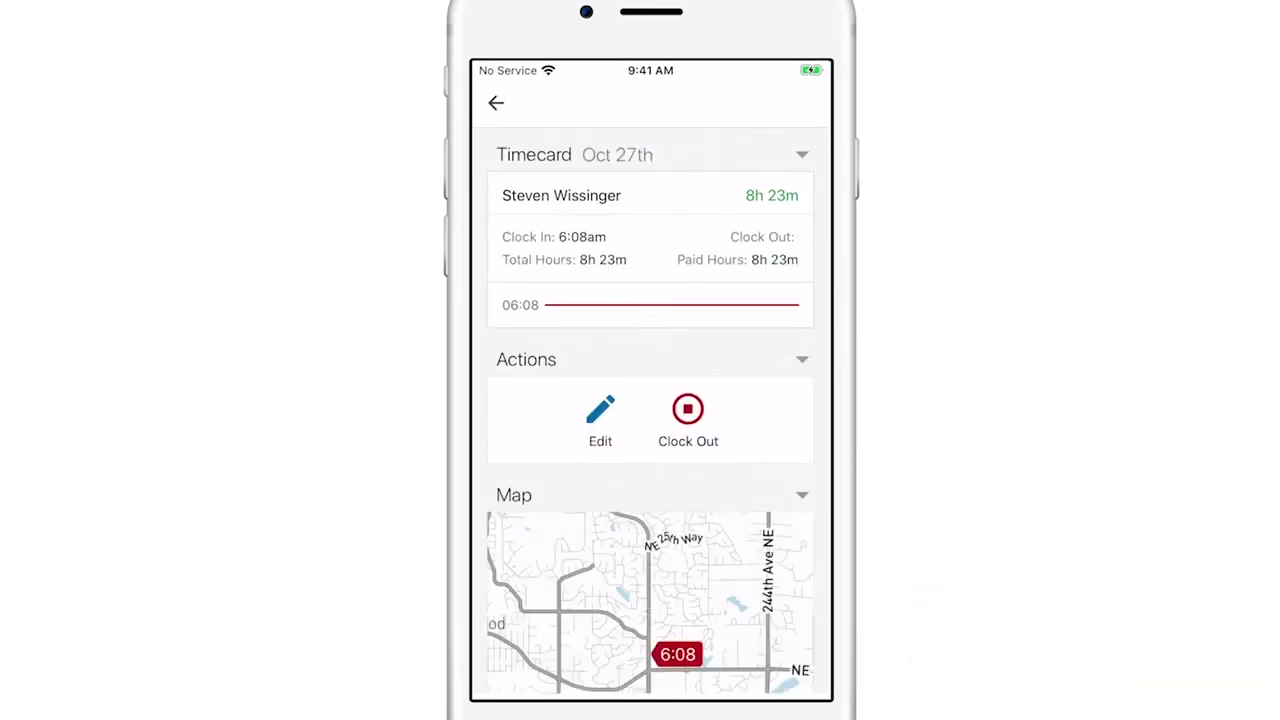
{"action": "scroll", "coordinate": [650, 520], "scroll_direction": "down", "scroll_amount": 2}
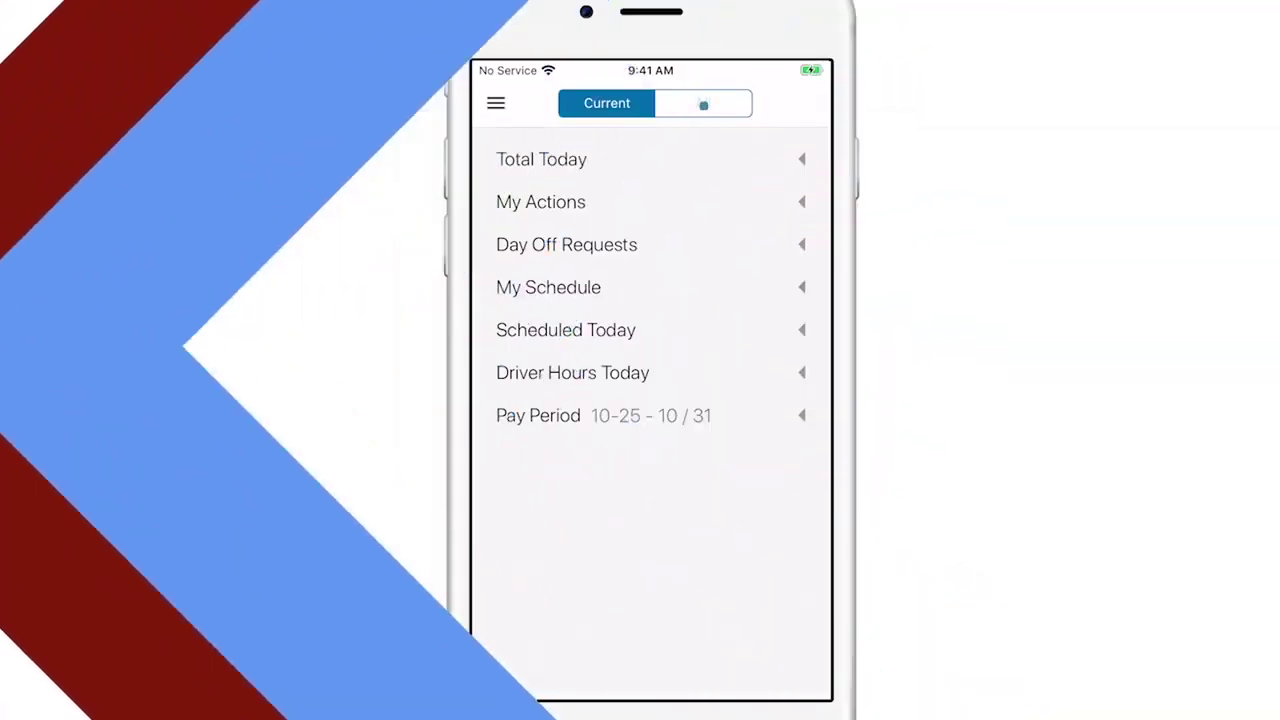
Step: List all pay periods and open the 9/20 – 9/26 period's daily hours
{"action": "left_click", "coordinate": [696, 103]}
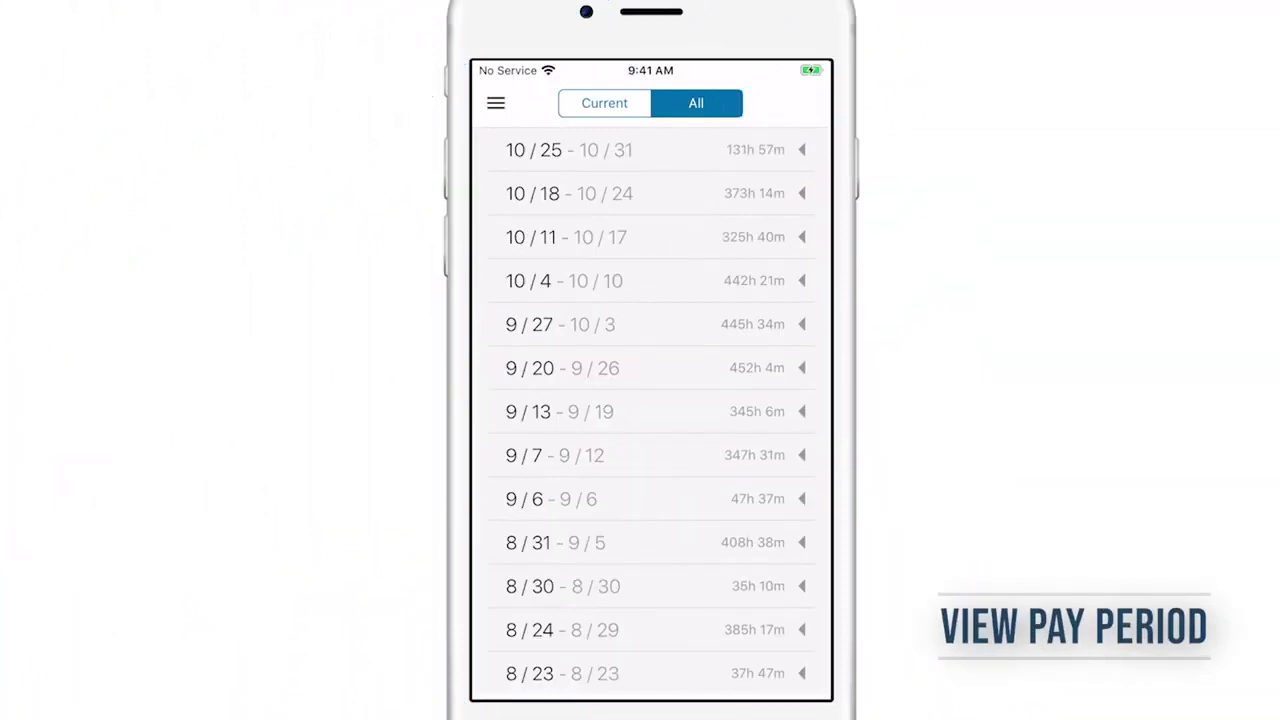
{"action": "scroll", "coordinate": [650, 412], "scroll_direction": "down", "scroll_amount": 3}
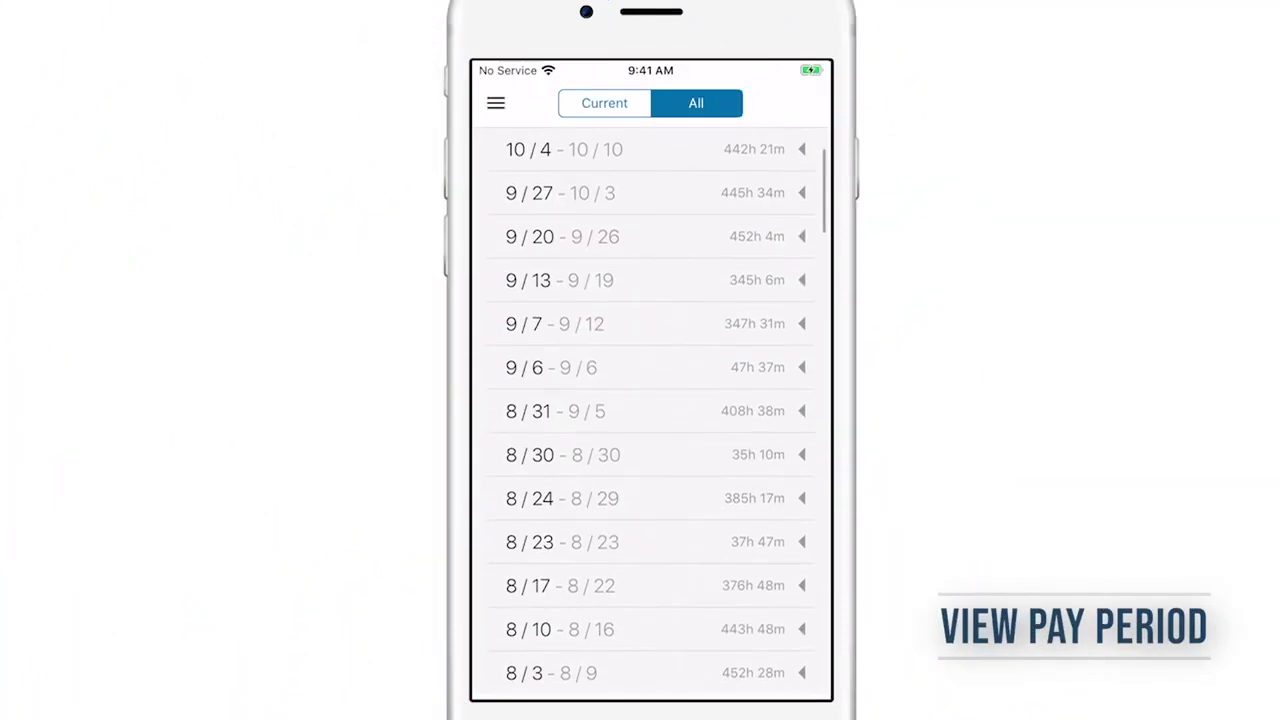
{"action": "left_click", "coordinate": [802, 235]}
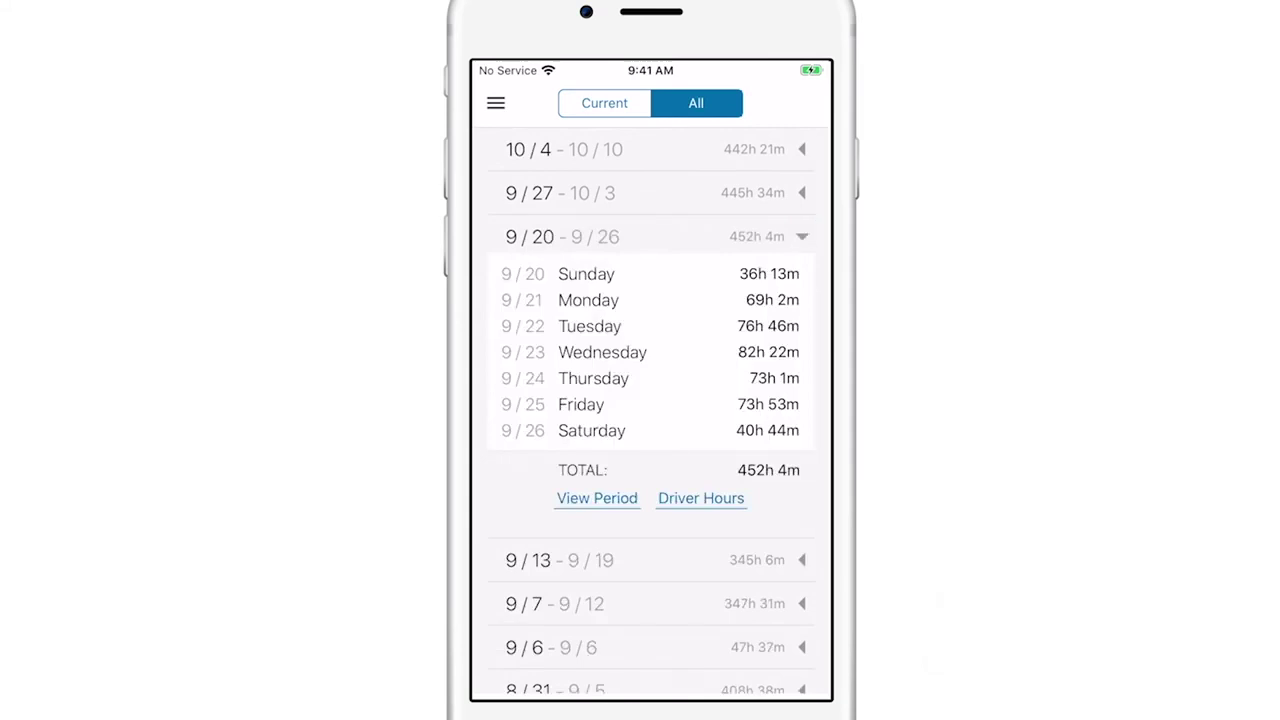
{"action": "left_click", "coordinate": [597, 498]}
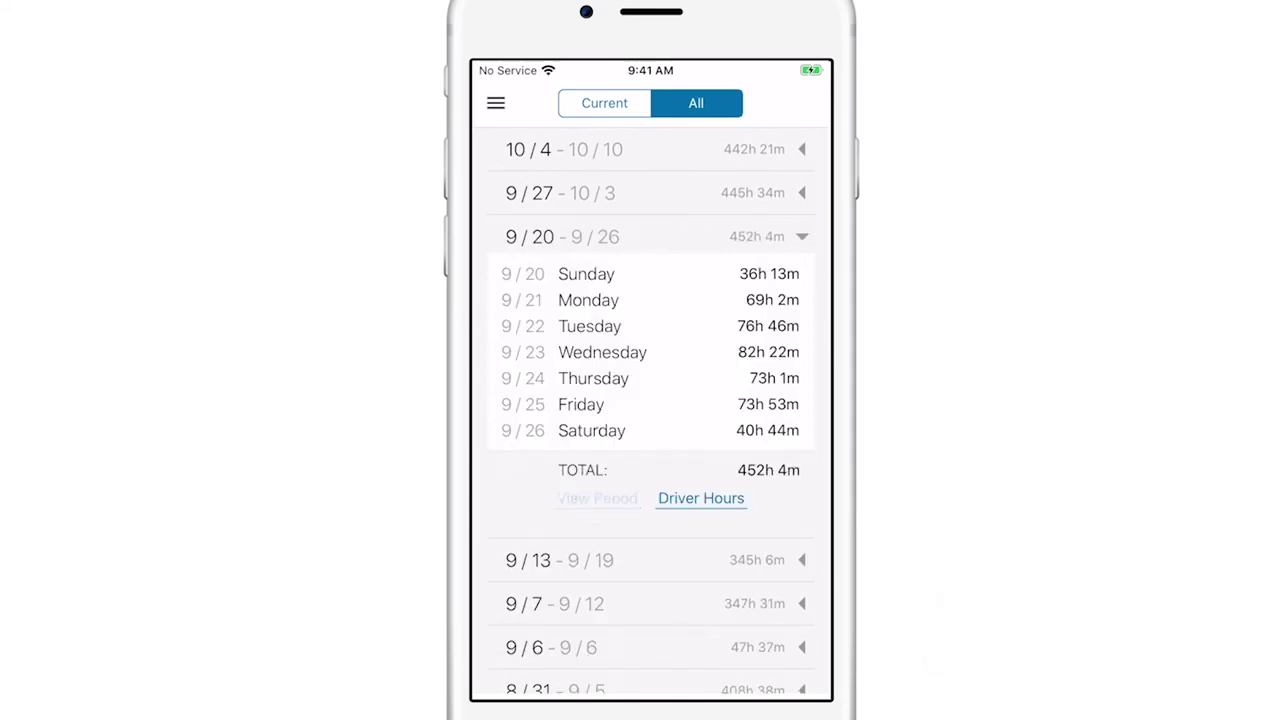